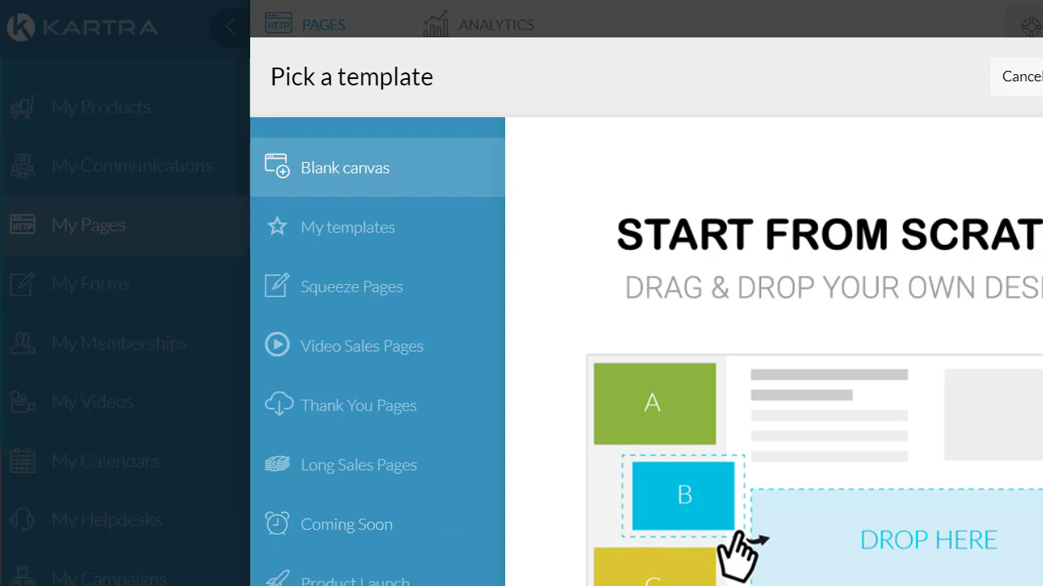
Pick the free ebook download template from Squeeze Pages and launch the page builder with it
{"action": "scroll", "coordinate": [833, 249], "scroll_direction": "down", "scroll_amount": 1}
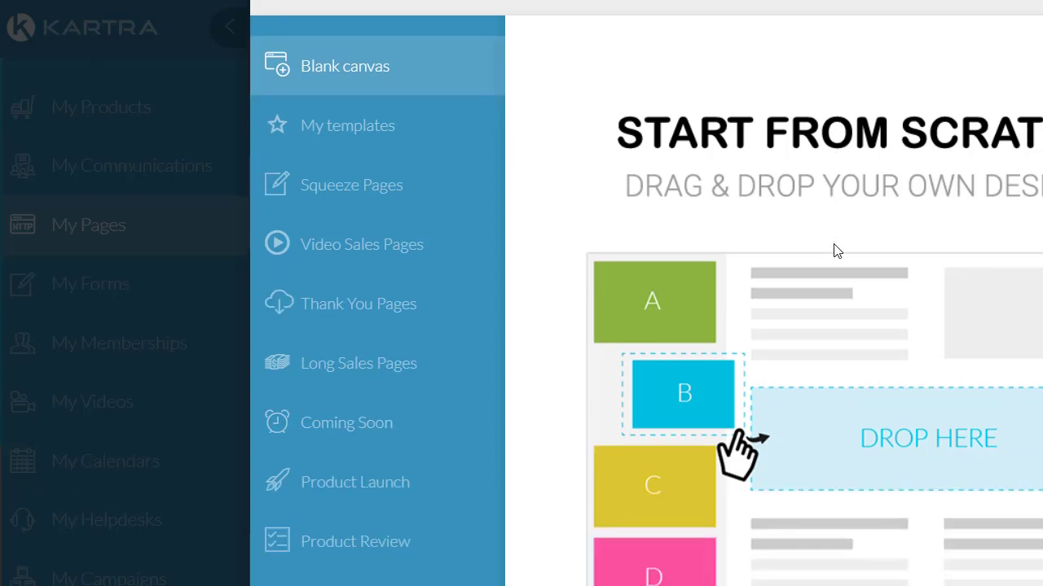
{"action": "left_click", "coordinate": [353, 184]}
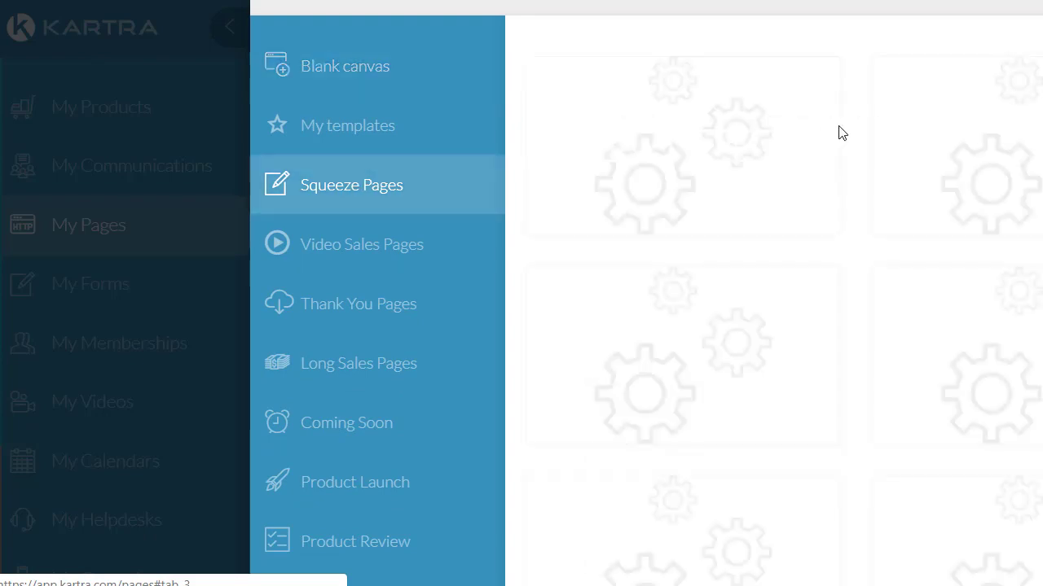
{"action": "scroll", "coordinate": [850, 255], "scroll_direction": "down", "scroll_amount": 1}
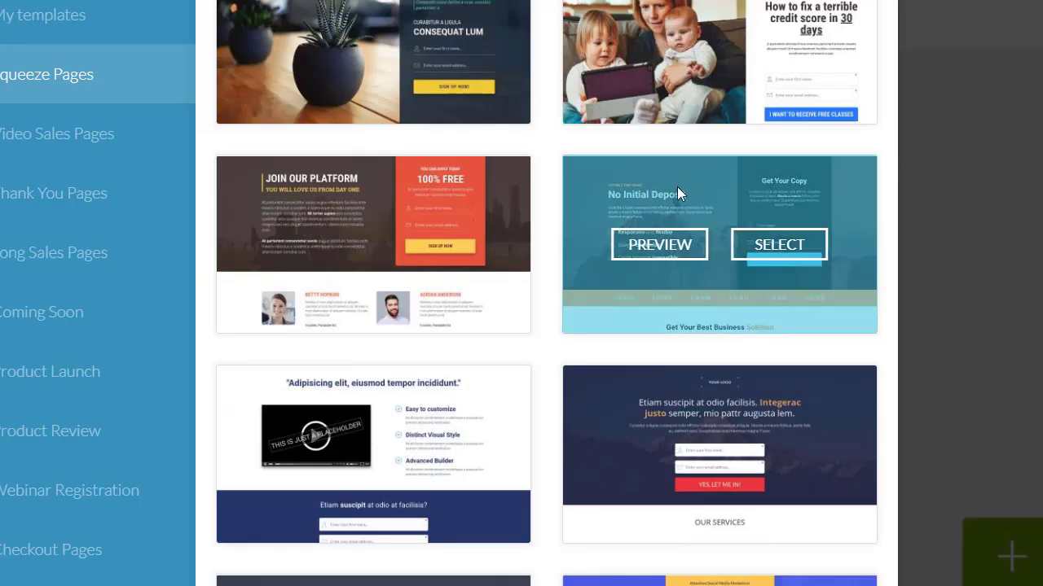
{"action": "scroll", "coordinate": [986, 197], "scroll_direction": "down", "scroll_amount": 1}
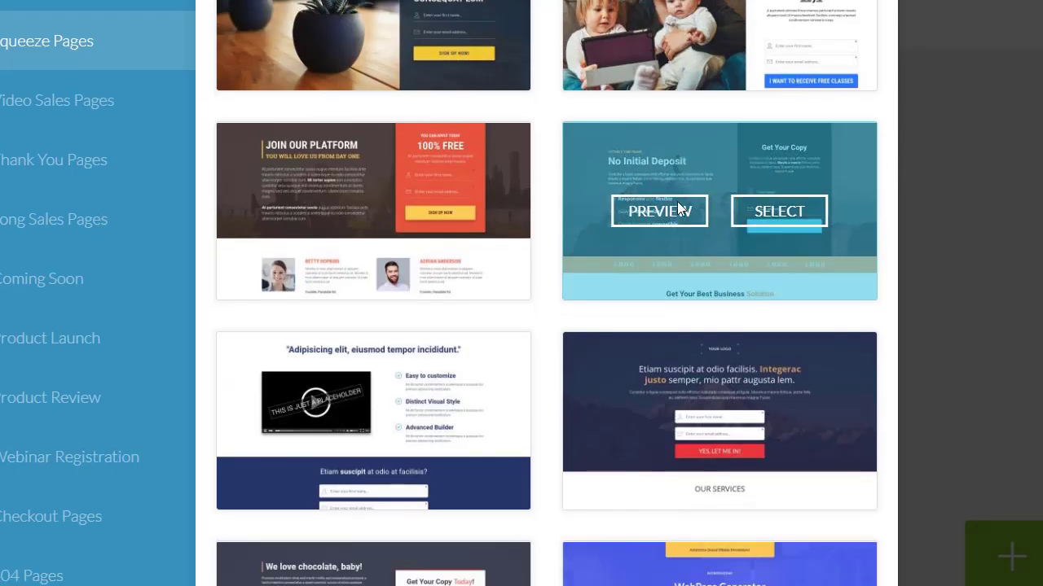
{"action": "scroll", "coordinate": [678, 204], "scroll_direction": "down", "scroll_amount": 8}
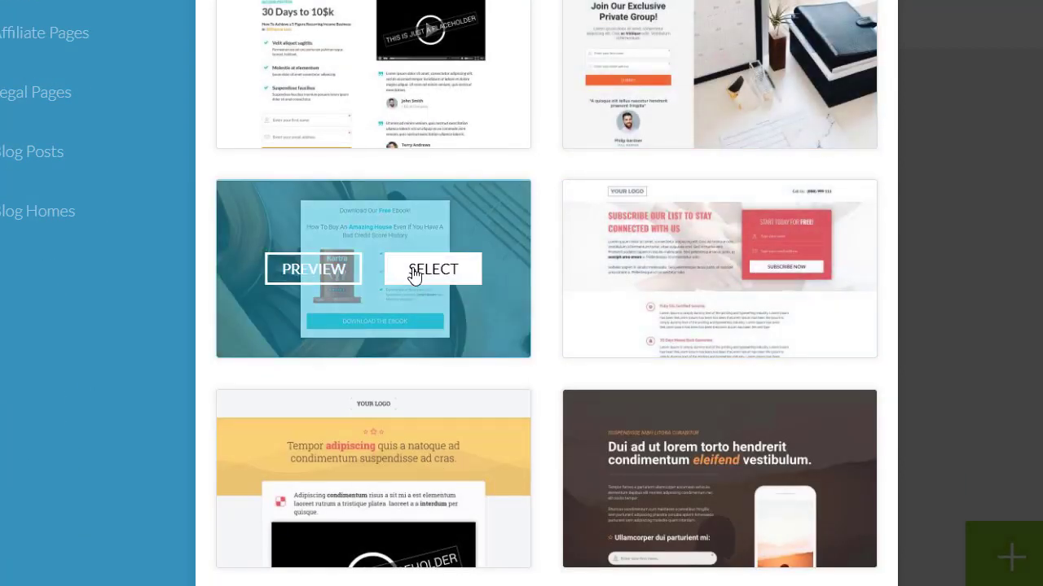
{"action": "left_click", "coordinate": [420, 279]}
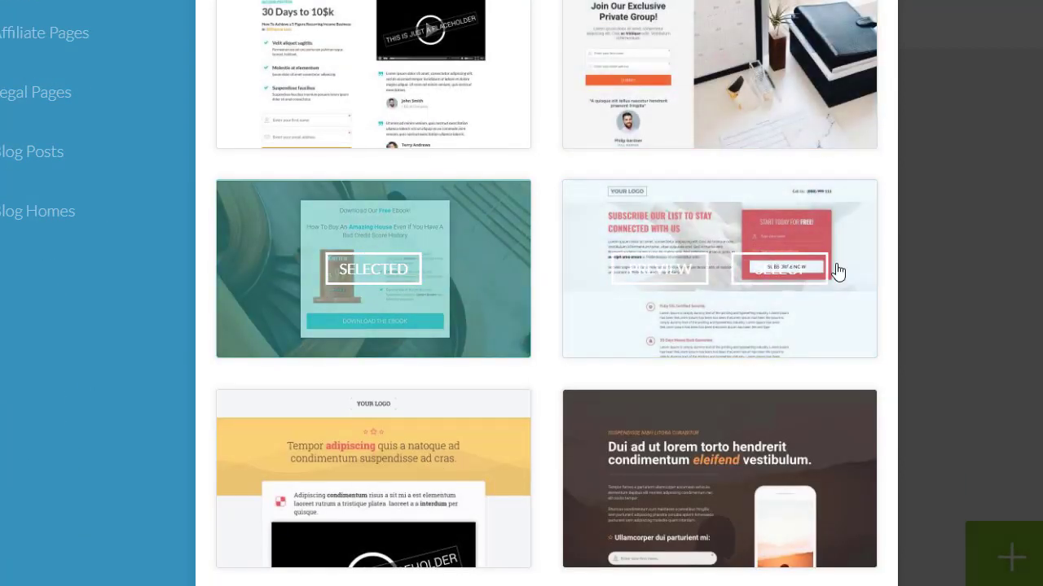
{"action": "scroll", "coordinate": [522, 302], "scroll_direction": "up", "scroll_amount": 10}
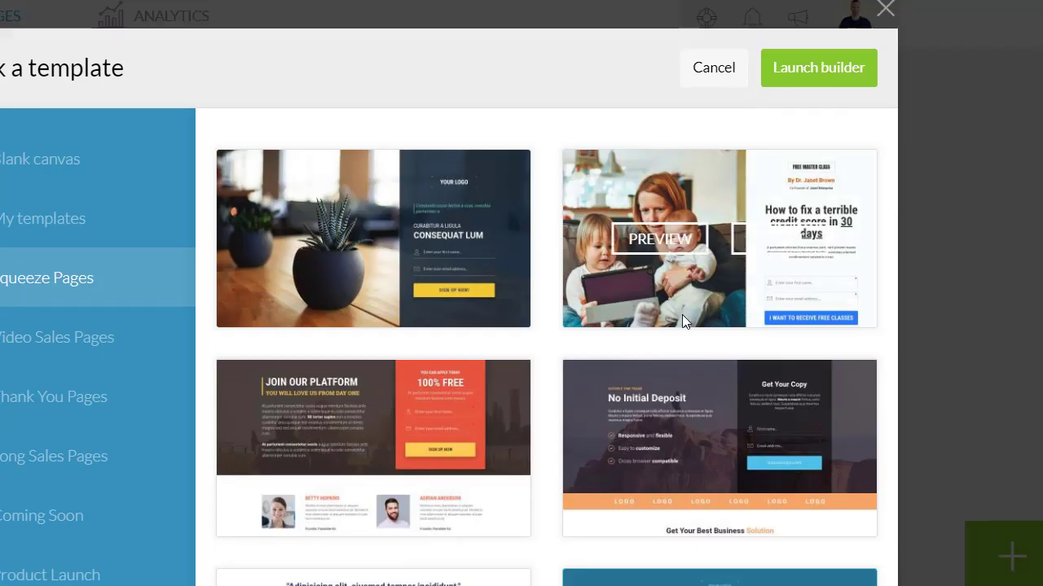
{"action": "left_click", "coordinate": [819, 81]}
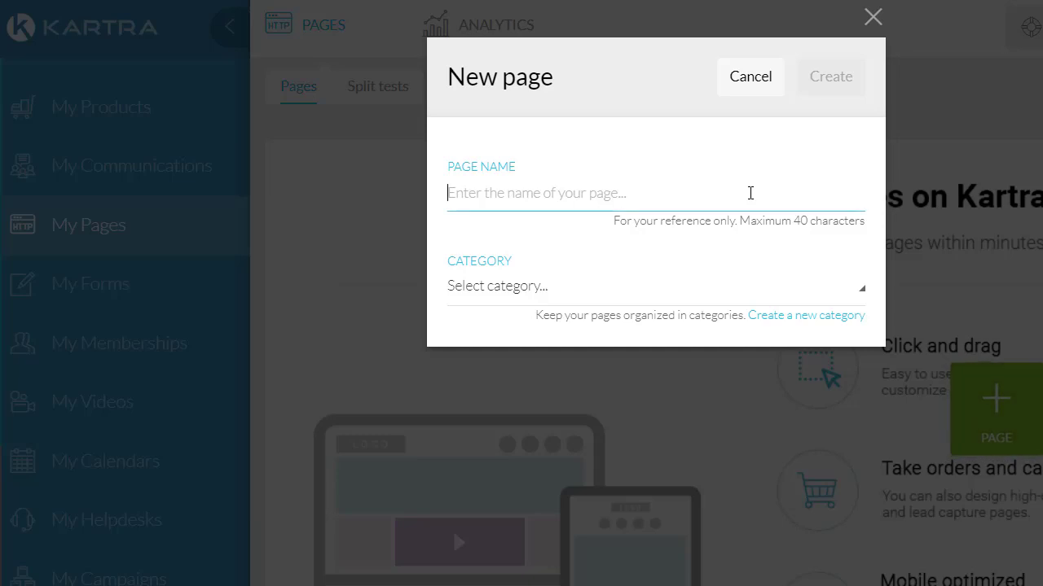
Create a page named 'Squeeze' under 'No category in particular'
{"action": "type", "text": "Squee"}
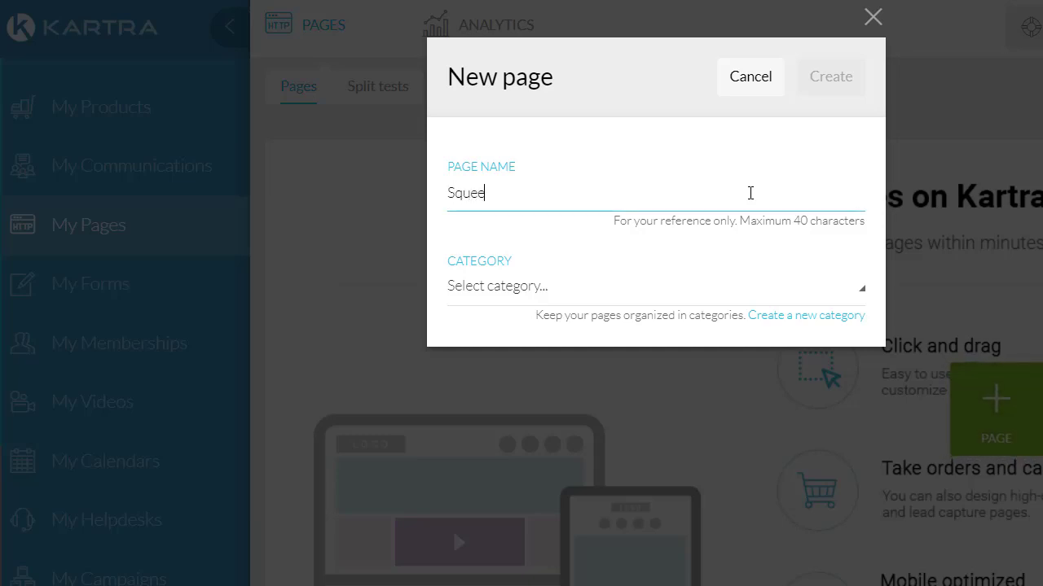
{"action": "type", "text": "ze"}
{"action": "left_click", "coordinate": [486, 292]}
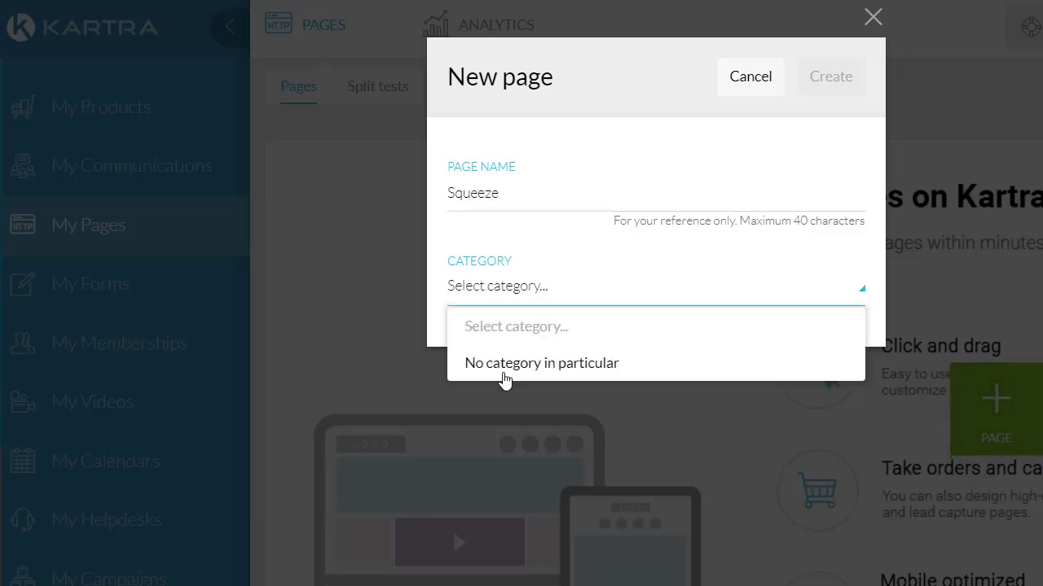
{"action": "left_click", "coordinate": [505, 364]}
{"action": "left_click", "coordinate": [823, 77]}
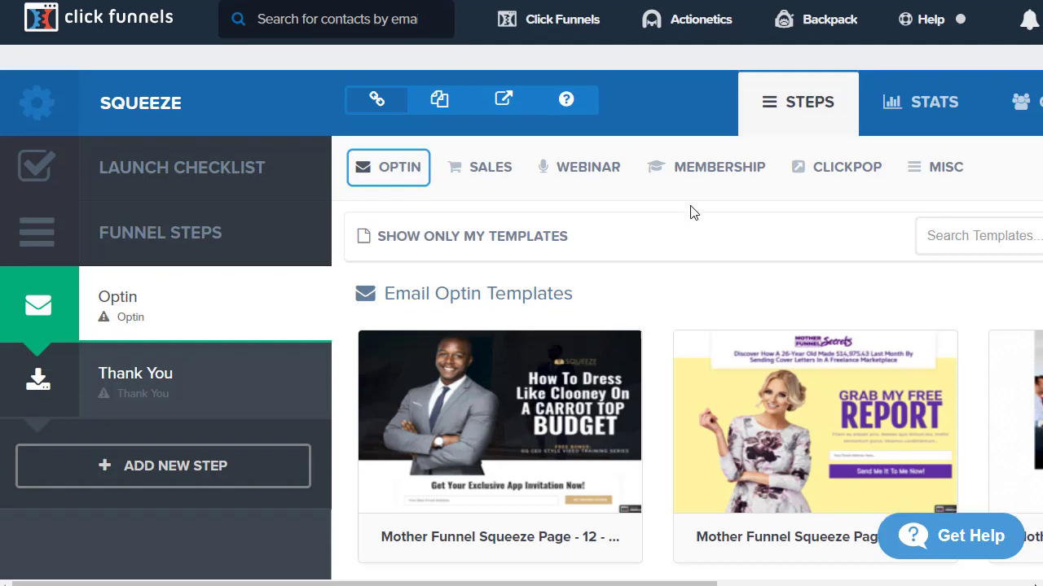
Apply the Mother Funnel Squeeze Page 14 (Just Opt-In) template to the Optin step
{"action": "scroll", "coordinate": [690, 213], "scroll_direction": "down", "scroll_amount": 5}
{"action": "scroll", "coordinate": [605, 170], "scroll_direction": "down", "scroll_amount": 8}
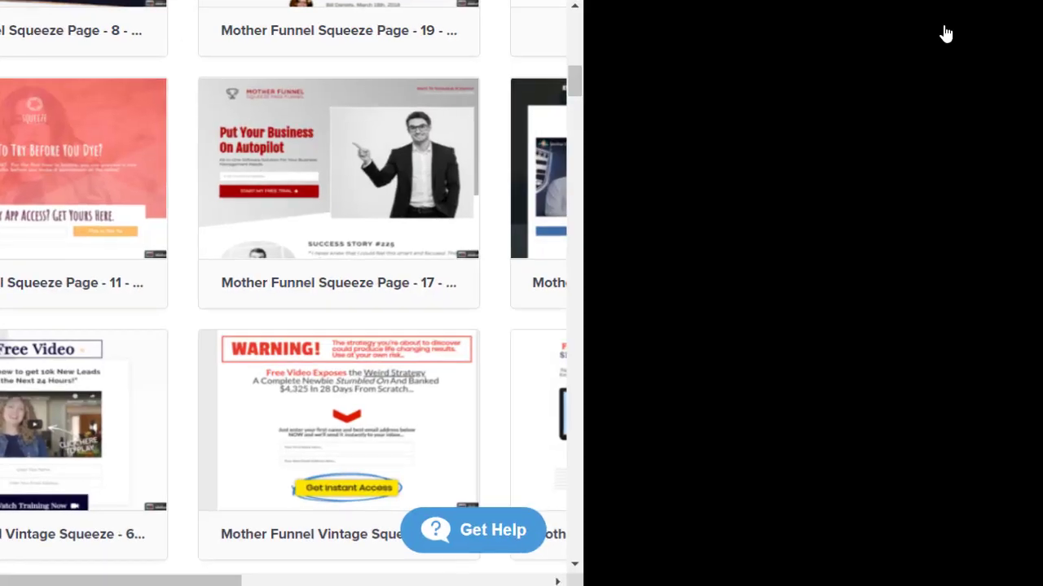
{"action": "scroll", "coordinate": [798, 260], "scroll_direction": "down", "scroll_amount": 11}
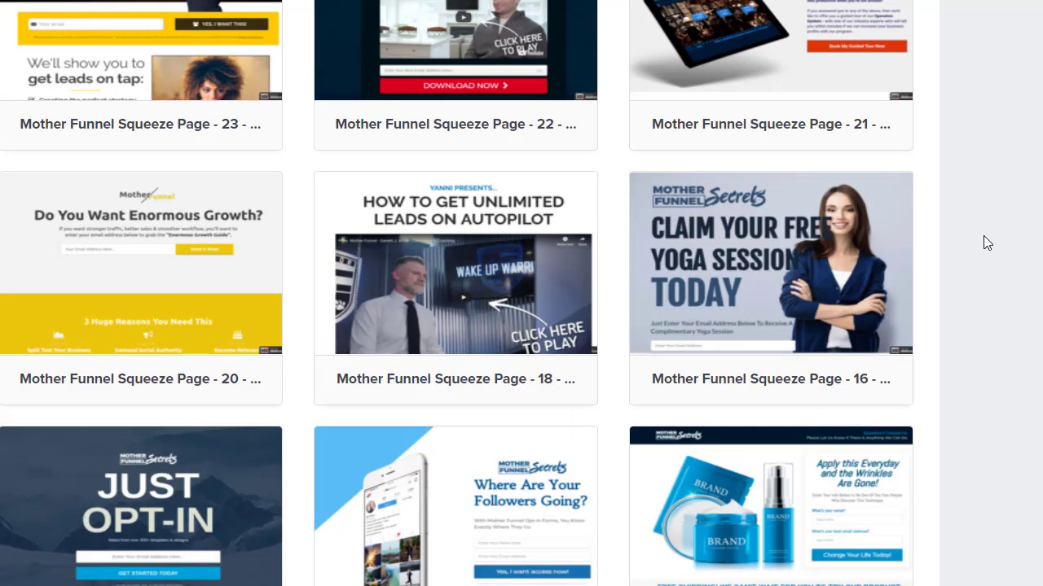
{"action": "scroll", "coordinate": [983, 243], "scroll_direction": "down", "scroll_amount": 3}
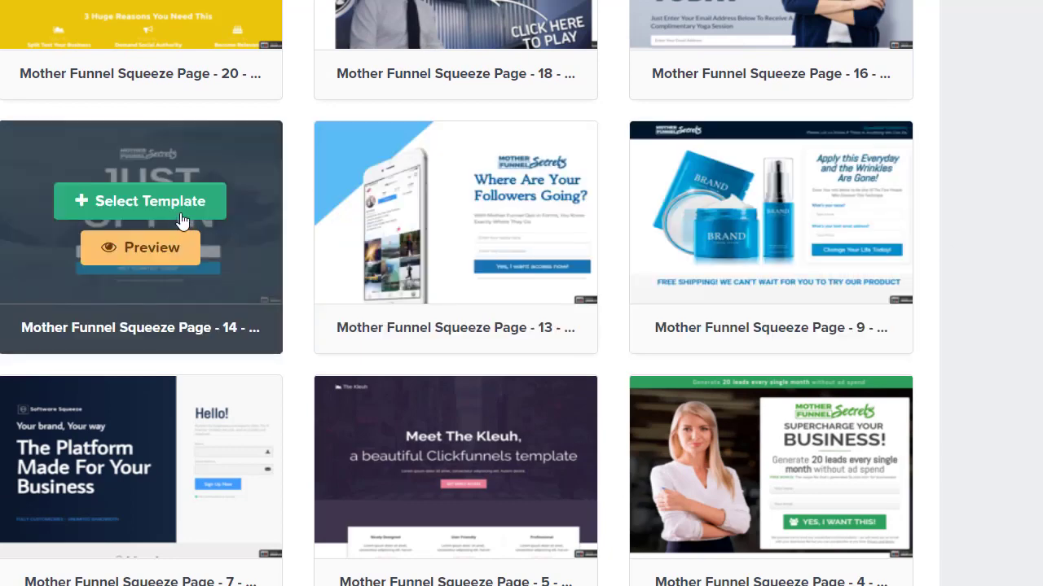
{"action": "left_click", "coordinate": [179, 211]}
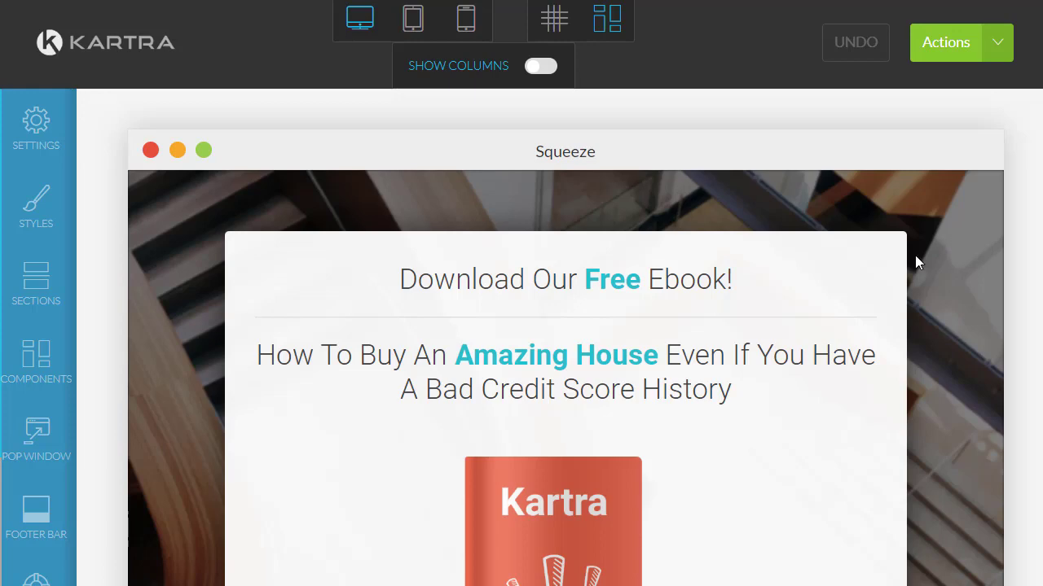
{"action": "key", "text": "ctrl+Tab"}
{"action": "scroll", "coordinate": [968, 277], "scroll_direction": "down", "scroll_amount": 1}
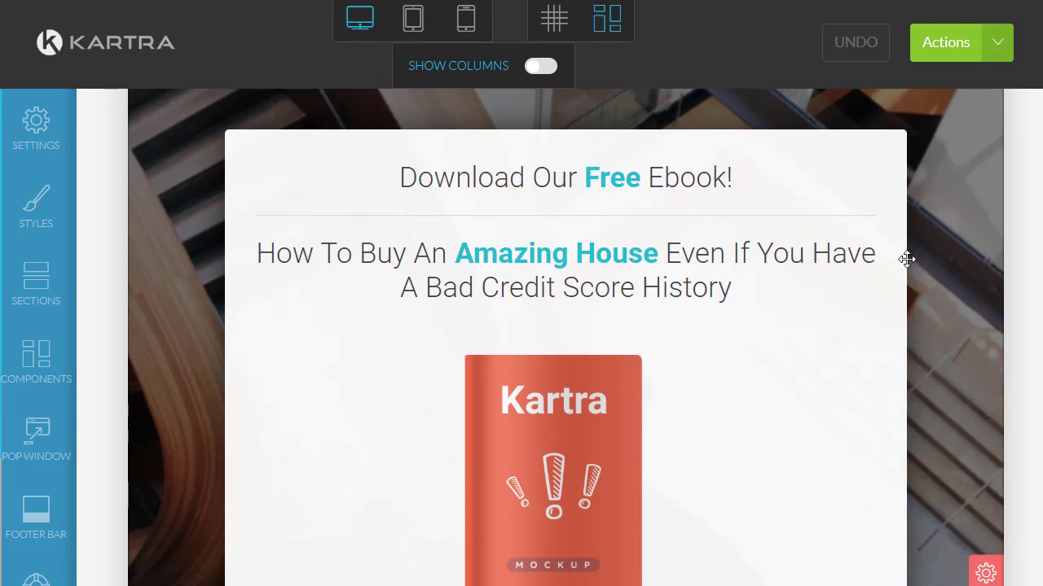
{"action": "mouse_move", "coordinate": [779, 263]}
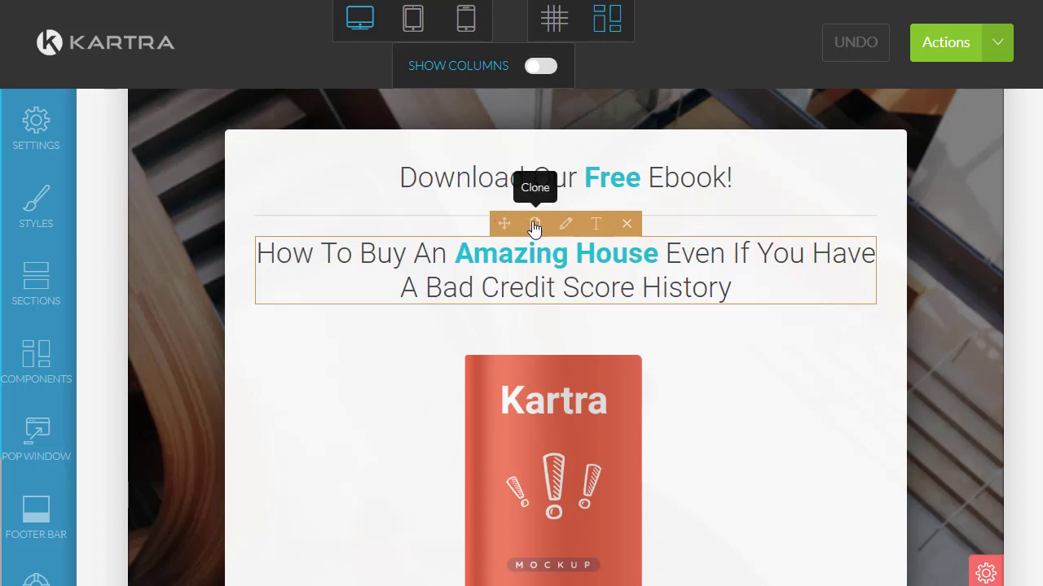
Append '!!' to the house-buying headline so it ends 'History!!', then open Page Settings
{"action": "left_click", "coordinate": [599, 227]}
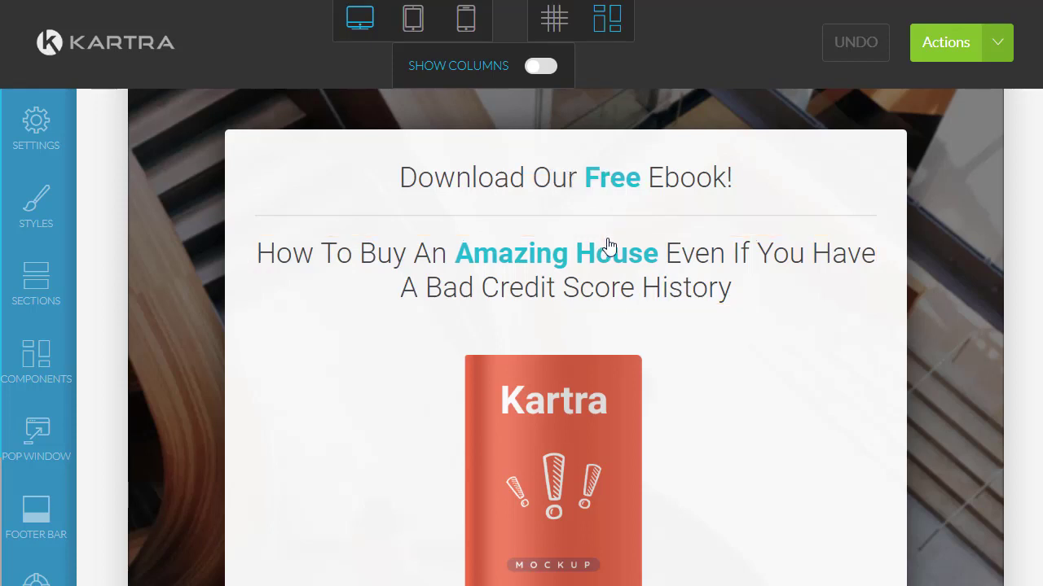
{"action": "left_click", "coordinate": [708, 291]}
{"action": "left_click", "coordinate": [730, 290]}
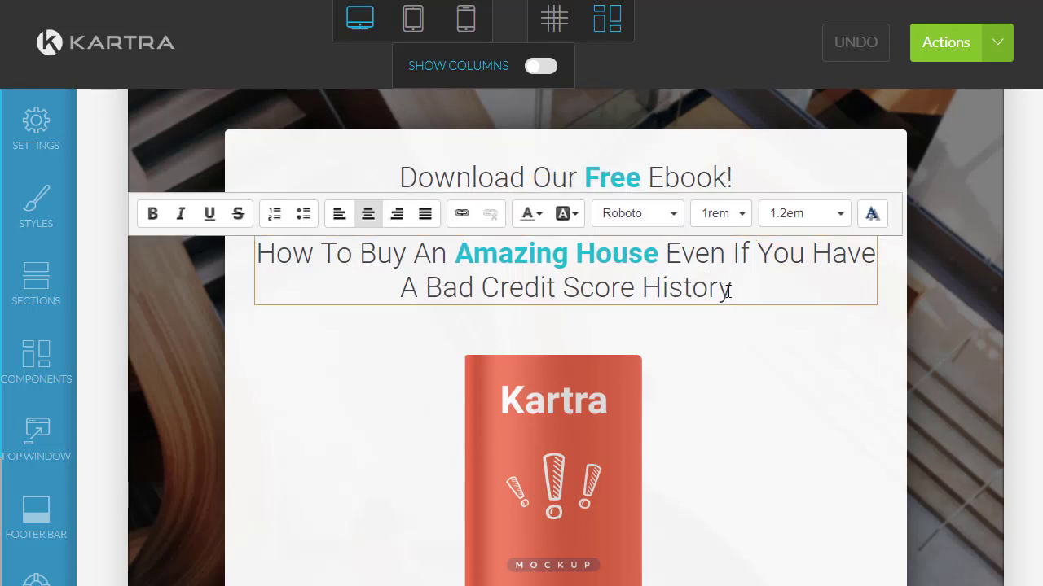
{"action": "type", "text": "!!"}
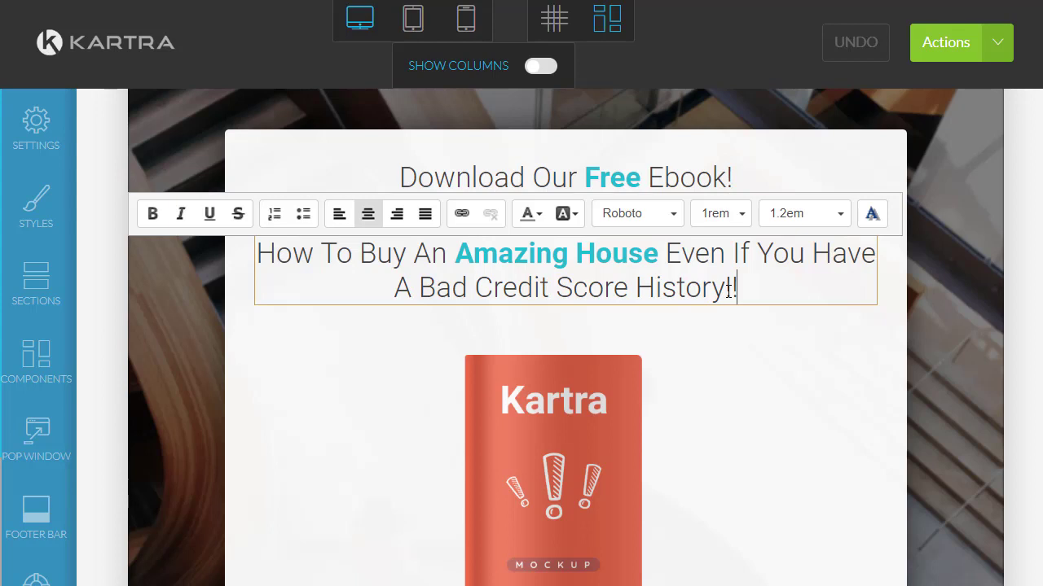
{"action": "left_click", "coordinate": [746, 374]}
{"action": "scroll", "coordinate": [737, 309], "scroll_direction": "down", "scroll_amount": 2}
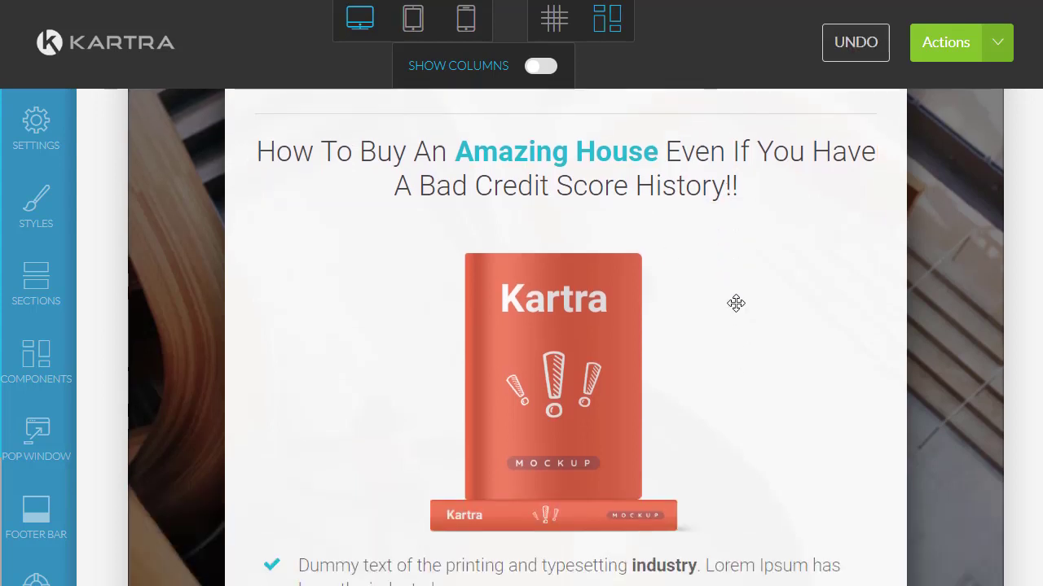
{"action": "left_click", "coordinate": [36, 143]}
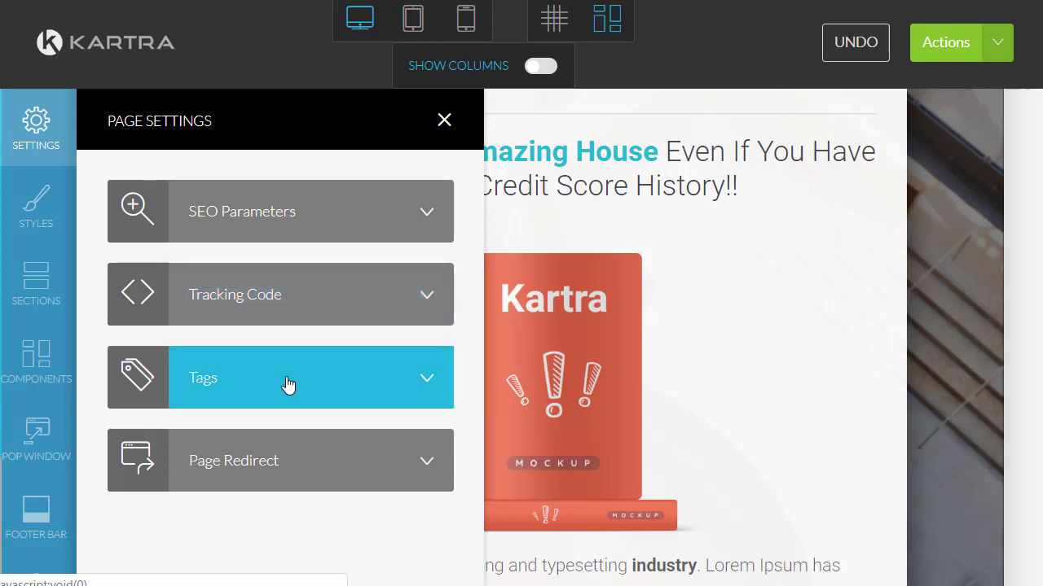
Review the style, sections and Pop Window settings, leaving the landing pop-up inactive, then scroll to DOWNLOAD THE EBOOK
{"action": "left_click", "coordinate": [36, 203]}
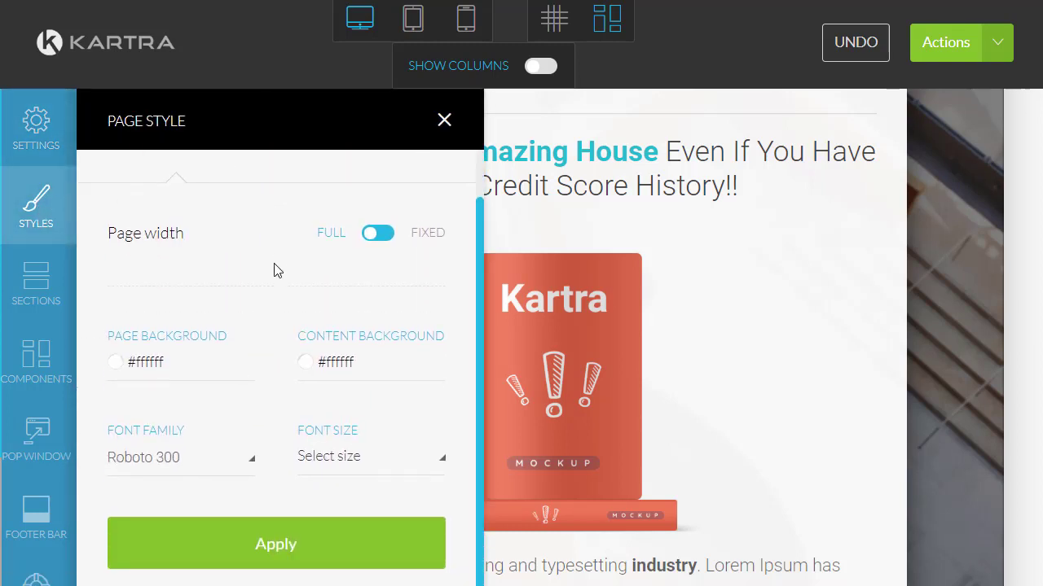
{"action": "left_click", "coordinate": [35, 285]}
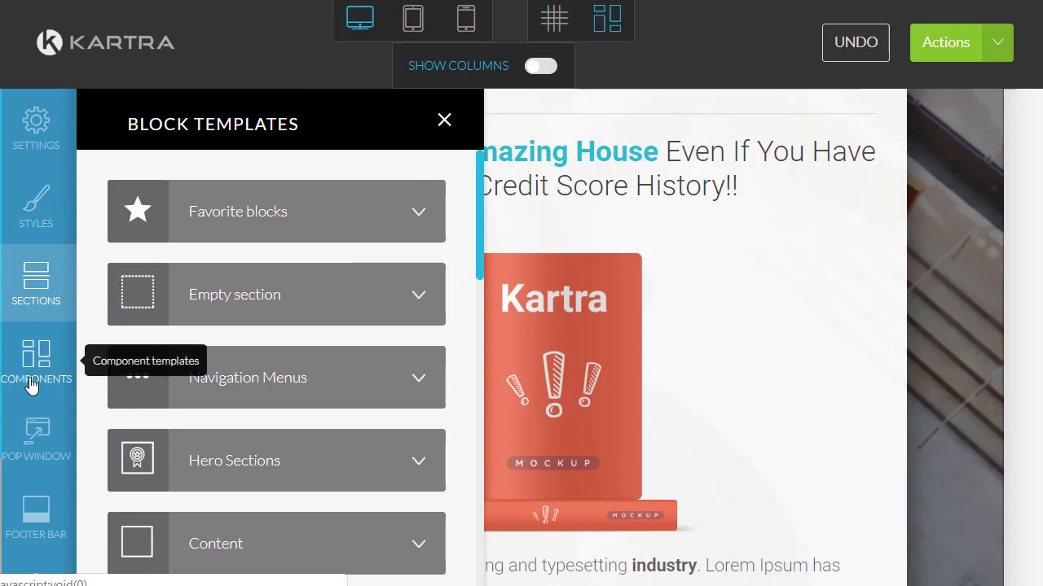
{"action": "left_click", "coordinate": [35, 446]}
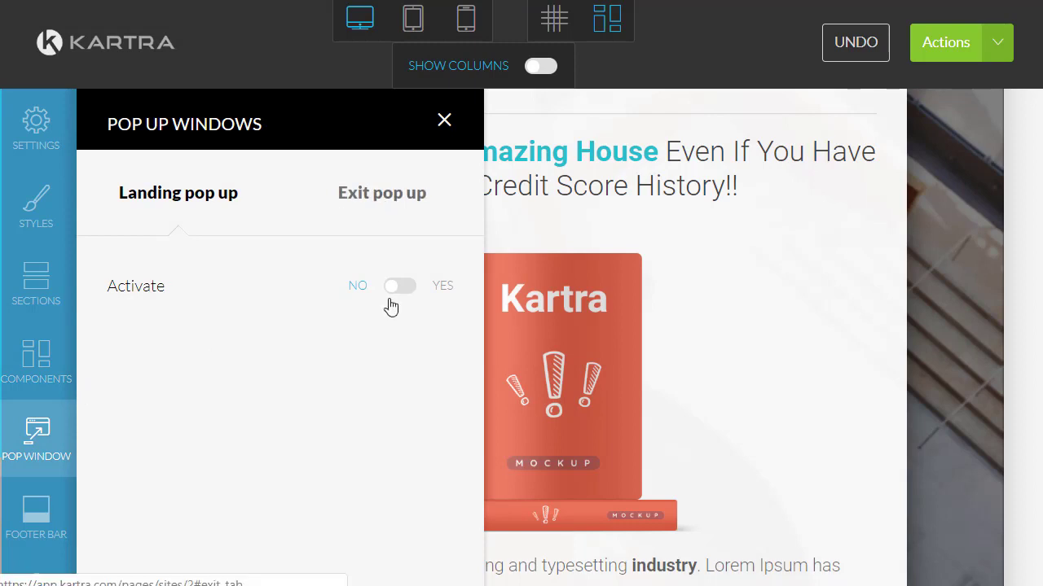
{"action": "scroll", "coordinate": [38, 412], "scroll_direction": "down", "scroll_amount": 3}
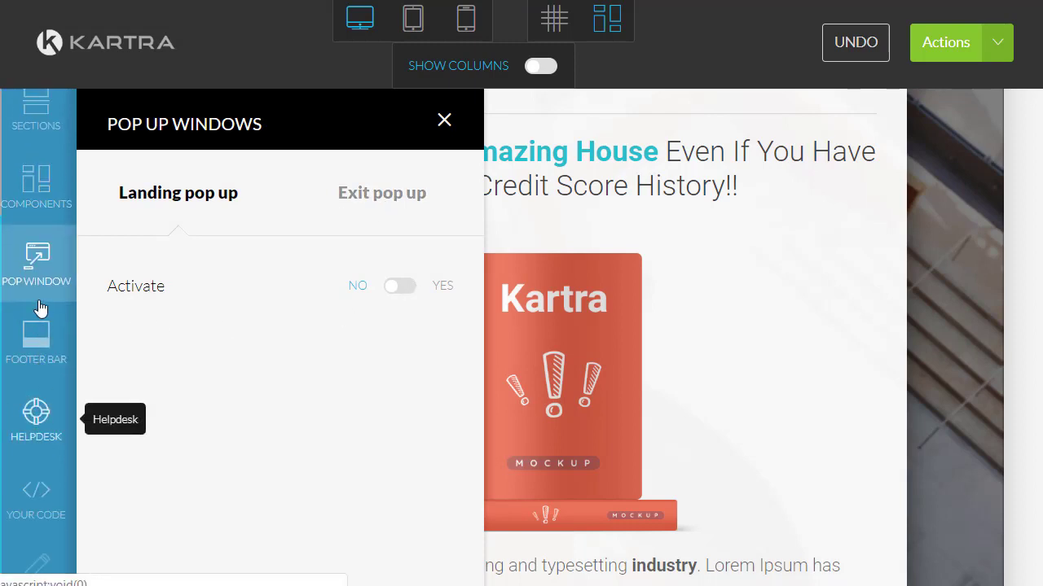
{"action": "scroll", "coordinate": [40, 383], "scroll_direction": "down", "scroll_amount": 1}
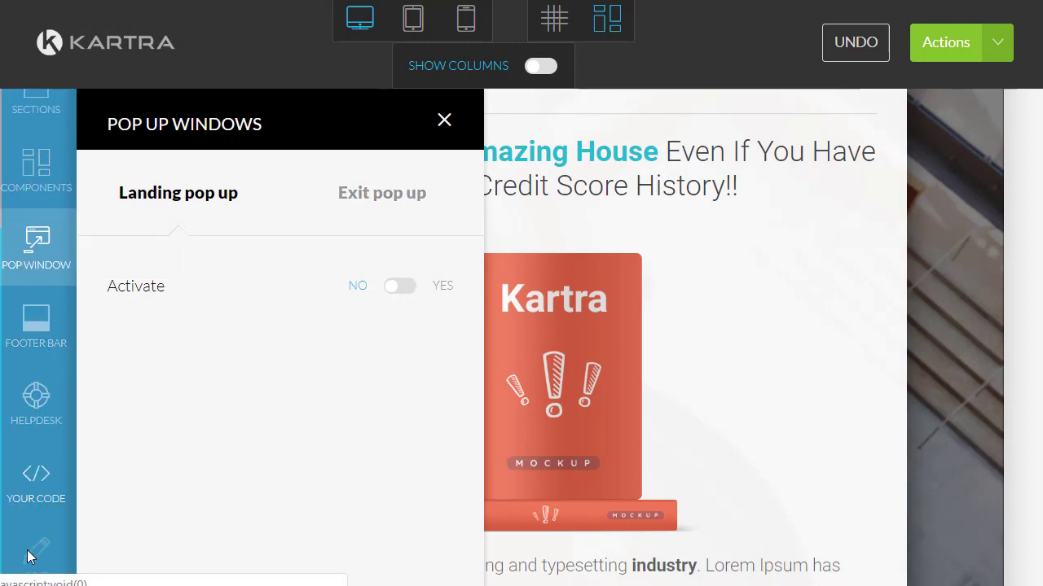
{"action": "scroll", "coordinate": [51, 320], "scroll_direction": "up", "scroll_amount": 3}
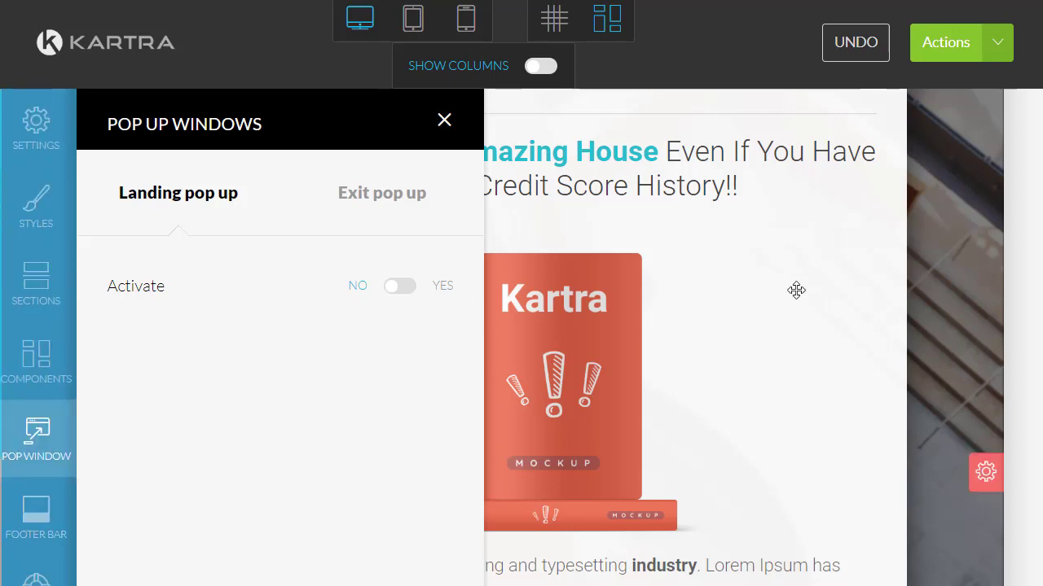
{"action": "scroll", "coordinate": [739, 186], "scroll_direction": "down", "scroll_amount": 5}
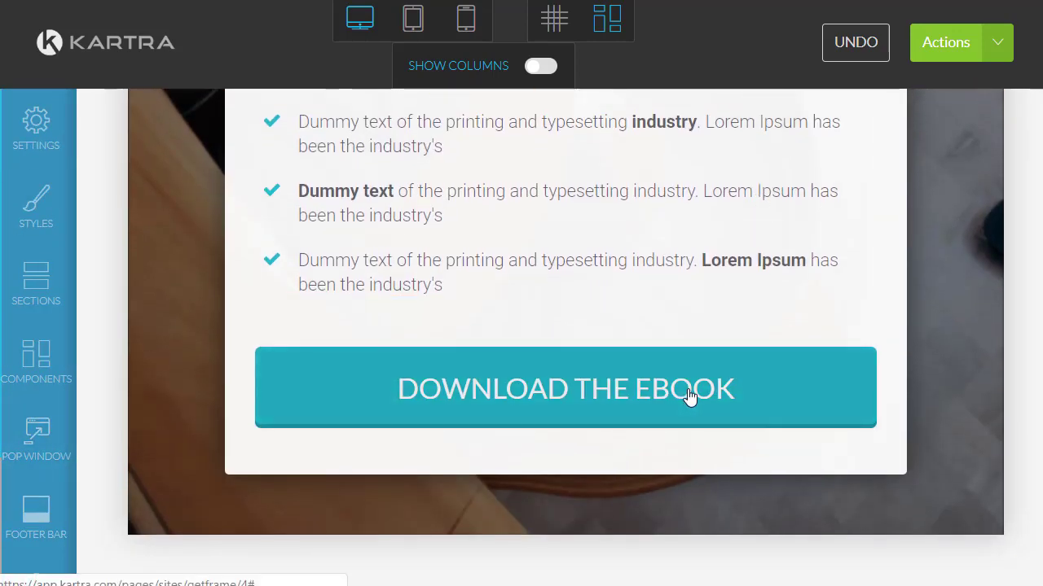
{"action": "mouse_move", "coordinate": [688, 396]}
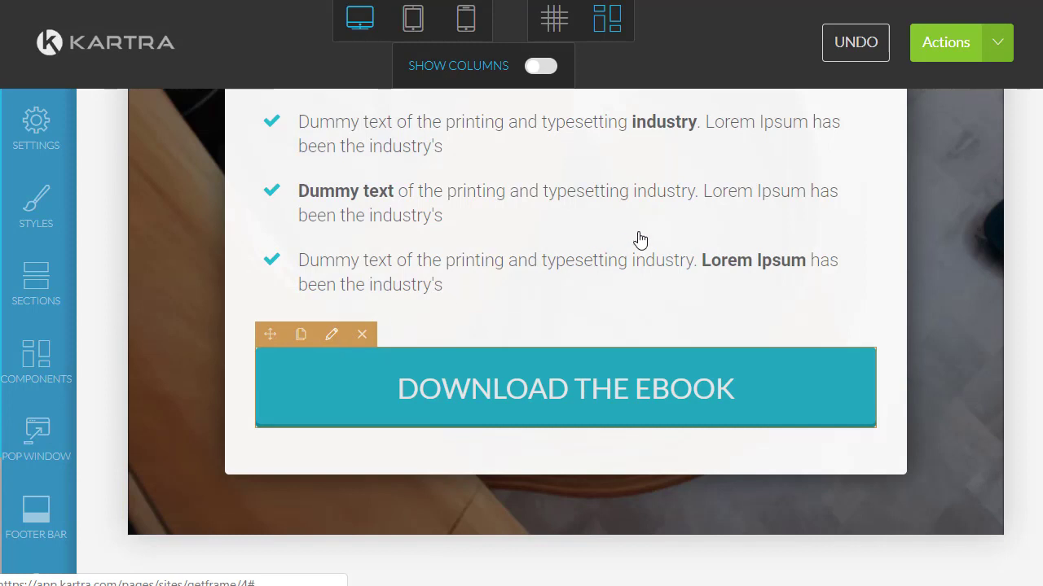
Open the DOWNLOAD THE EBOOK button's configuration, browse Text, Icon and Effects, and return to Link (None)
{"action": "left_click", "coordinate": [423, 357]}
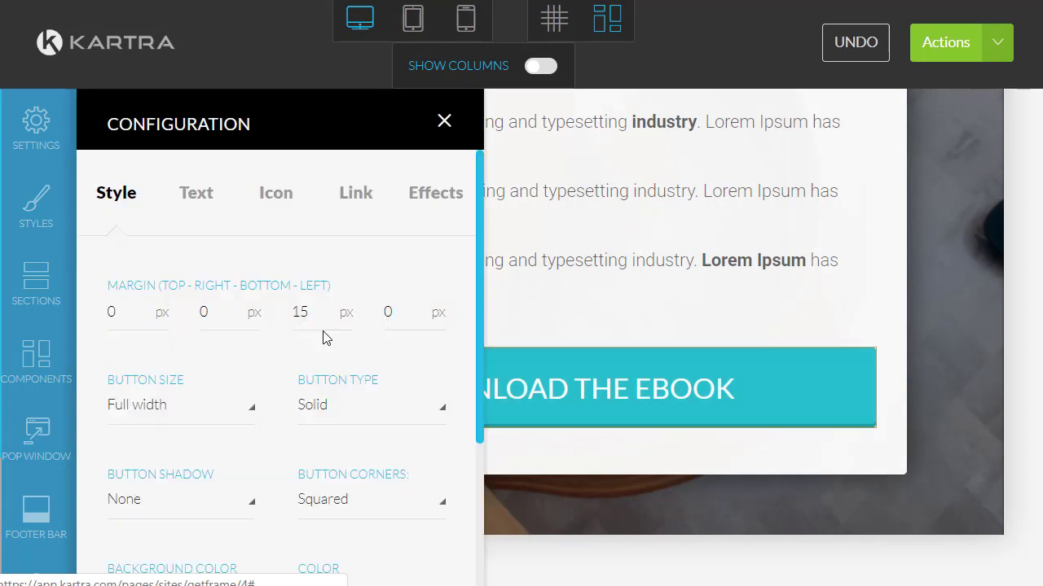
{"action": "scroll", "coordinate": [351, 263], "scroll_direction": "down", "scroll_amount": 3}
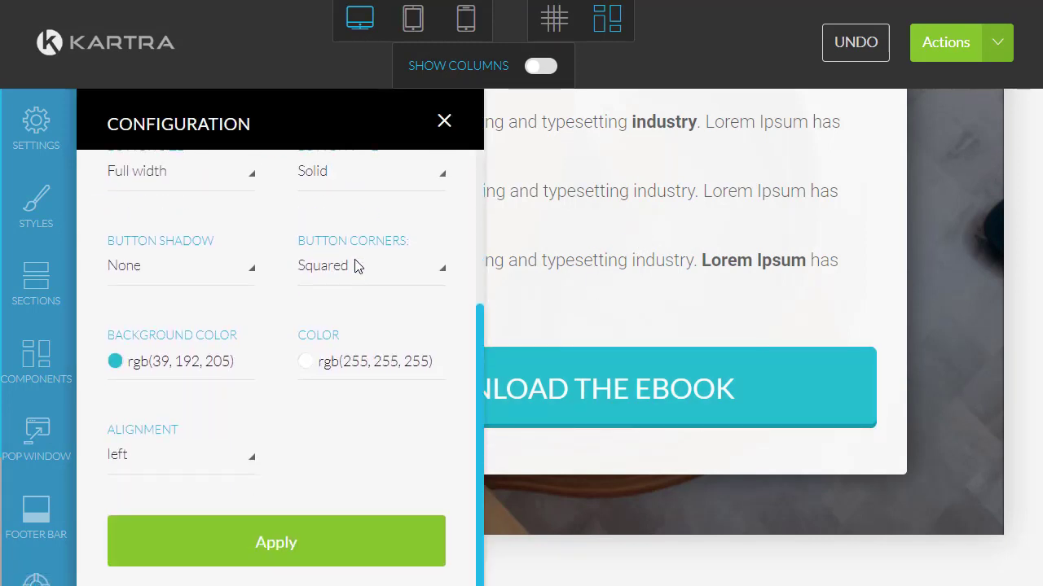
{"action": "scroll", "coordinate": [355, 270], "scroll_direction": "up", "scroll_amount": 3}
{"action": "left_click", "coordinate": [196, 202]}
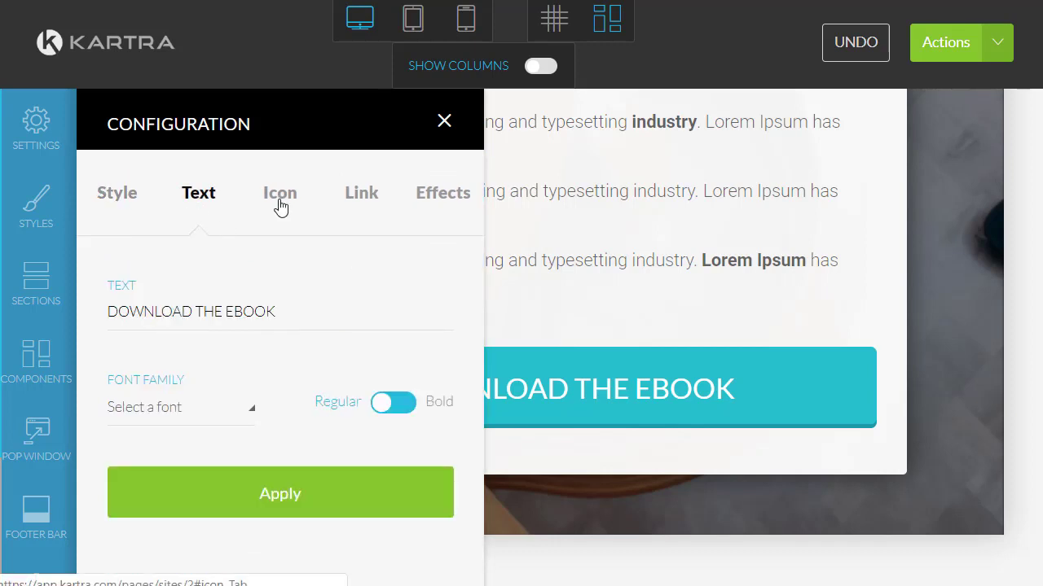
{"action": "left_click", "coordinate": [277, 204]}
{"action": "left_click", "coordinate": [359, 207]}
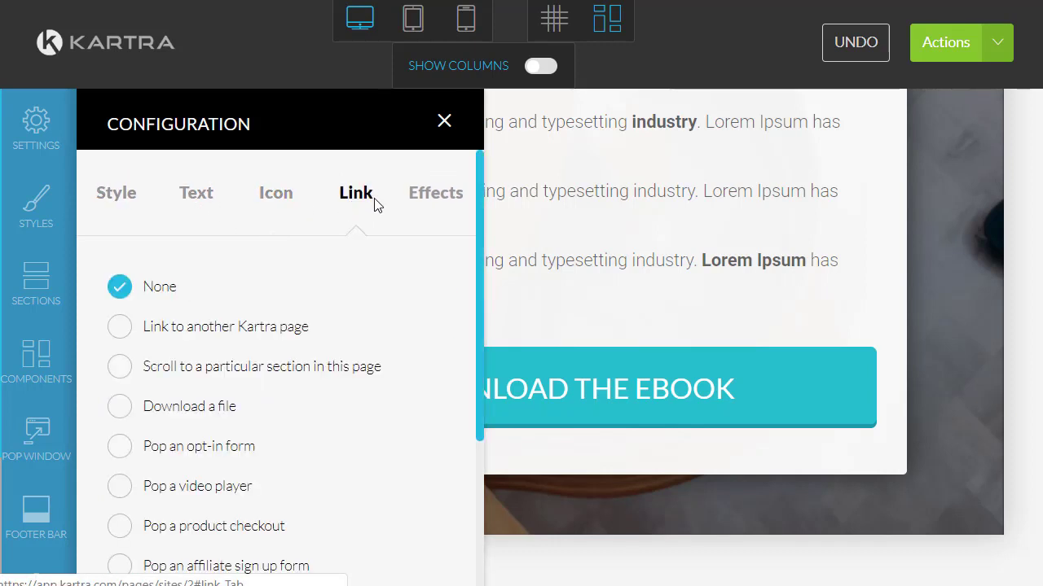
{"action": "left_click", "coordinate": [431, 202]}
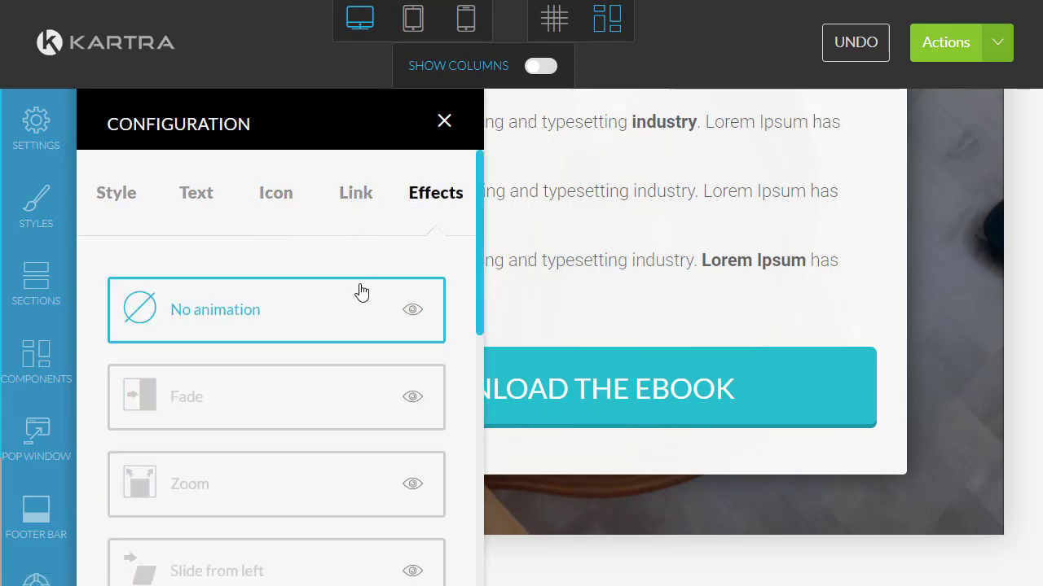
{"action": "scroll", "coordinate": [357, 295], "scroll_direction": "down", "scroll_amount": 1}
{"action": "scroll", "coordinate": [360, 296], "scroll_direction": "up", "scroll_amount": 1}
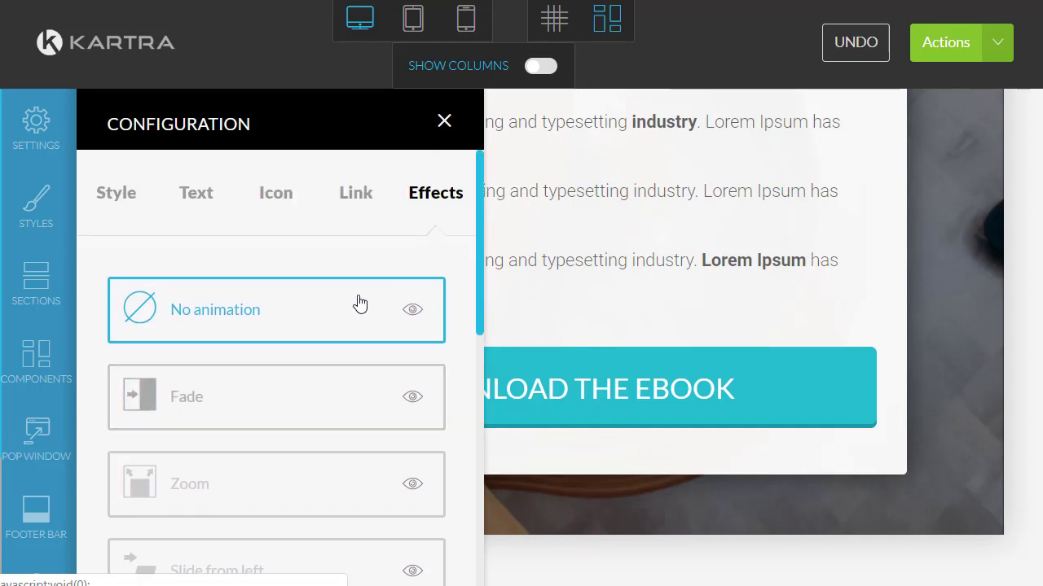
{"action": "scroll", "coordinate": [358, 302], "scroll_direction": "down", "scroll_amount": 2}
{"action": "scroll", "coordinate": [351, 307], "scroll_direction": "up", "scroll_amount": 2}
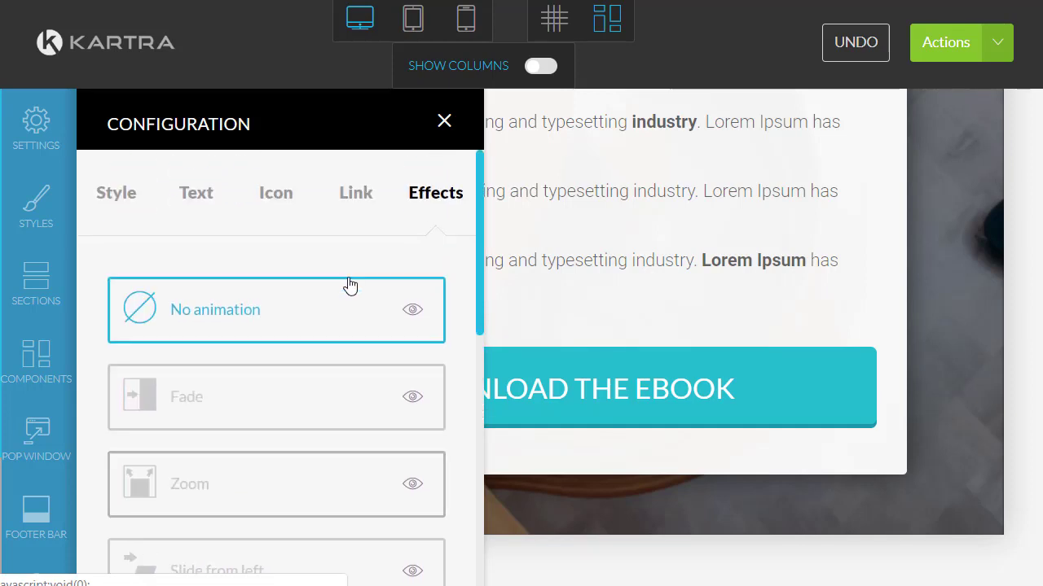
{"action": "left_click", "coordinate": [357, 202]}
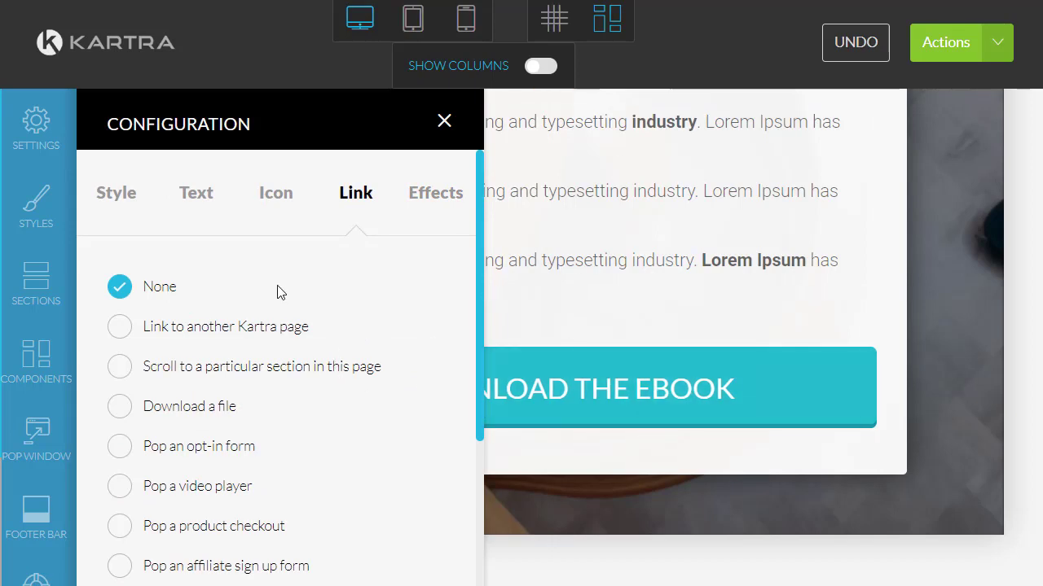
Set the download button's link to pop up an opt-in form
{"action": "left_click", "coordinate": [124, 452]}
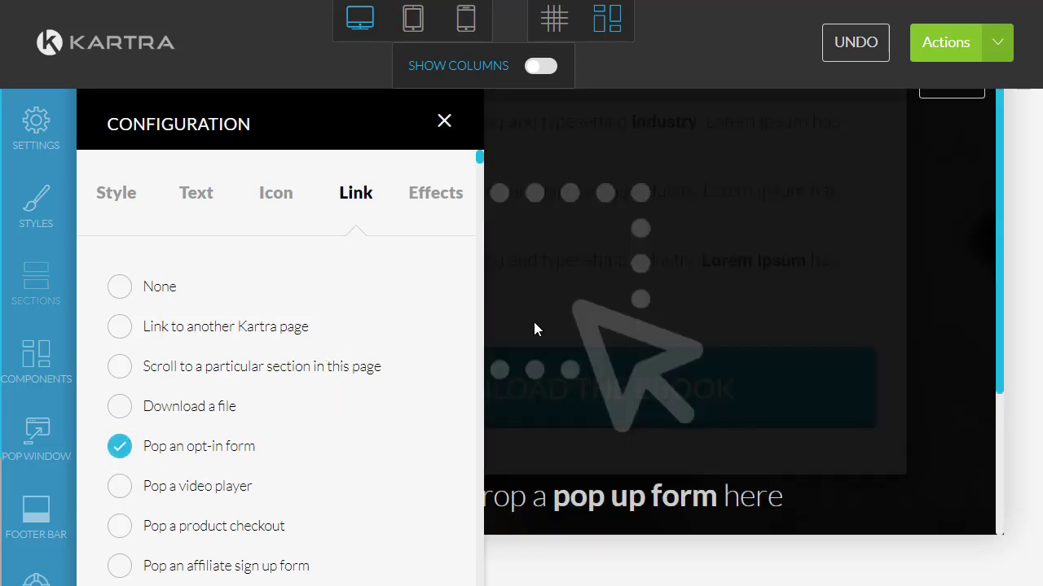
{"action": "scroll", "coordinate": [431, 237], "scroll_direction": "down", "scroll_amount": 6}
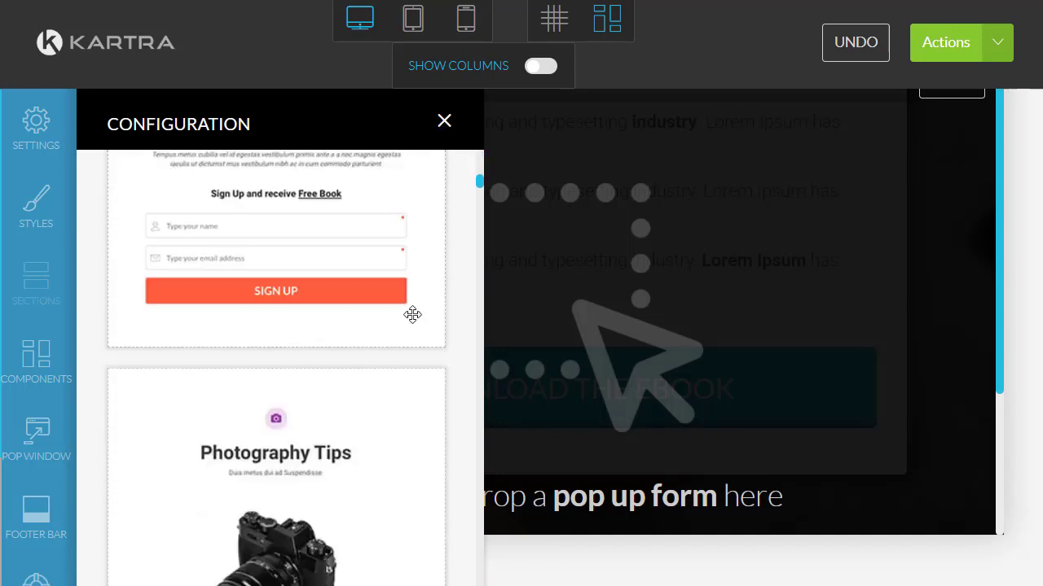
{"action": "scroll", "coordinate": [412, 314], "scroll_direction": "down", "scroll_amount": 10}
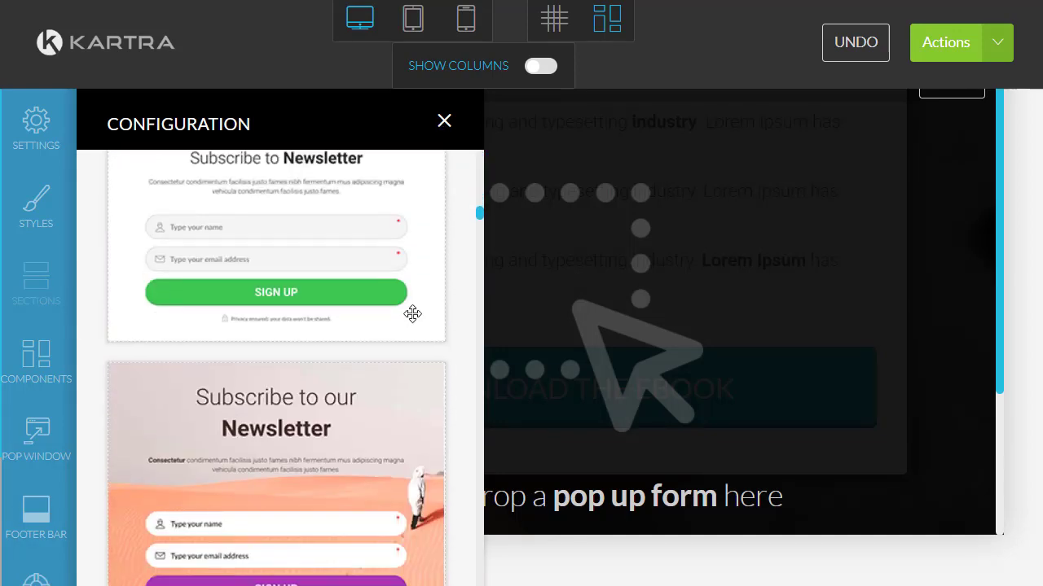
{"action": "scroll", "coordinate": [412, 314], "scroll_direction": "down", "scroll_amount": 3}
{"action": "scroll", "coordinate": [319, 301], "scroll_direction": "up", "scroll_amount": 4}
{"action": "left_click_drag", "start_coordinate": [318, 301], "coordinate": [660, 298]}
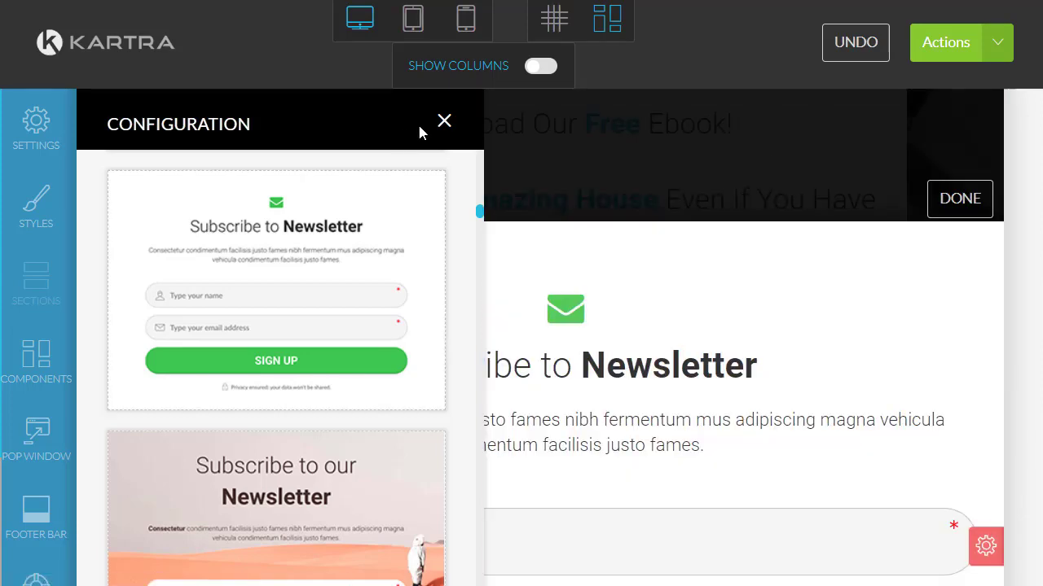
Close the button configuration and bring the Subscribe to Newsletter pop-up into view above the header
{"action": "left_click", "coordinate": [444, 122]}
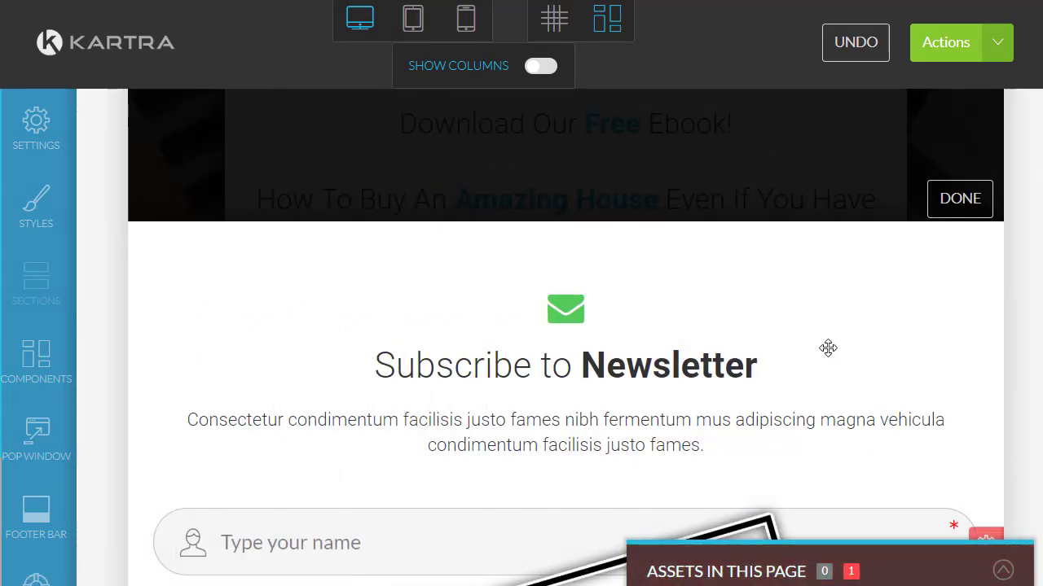
{"action": "scroll", "coordinate": [819, 312], "scroll_direction": "down", "scroll_amount": 3}
{"action": "scroll", "coordinate": [815, 312], "scroll_direction": "up", "scroll_amount": 1}
{"action": "scroll", "coordinate": [807, 312], "scroll_direction": "down", "scroll_amount": 2}
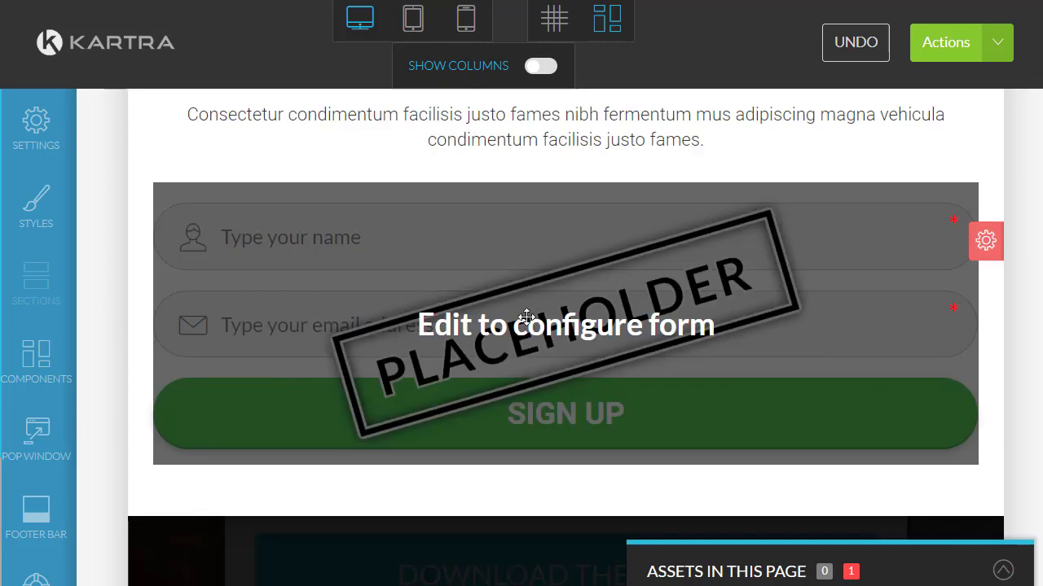
{"action": "mouse_move", "coordinate": [684, 329]}
{"action": "scroll", "coordinate": [687, 326], "scroll_direction": "up", "scroll_amount": 3}
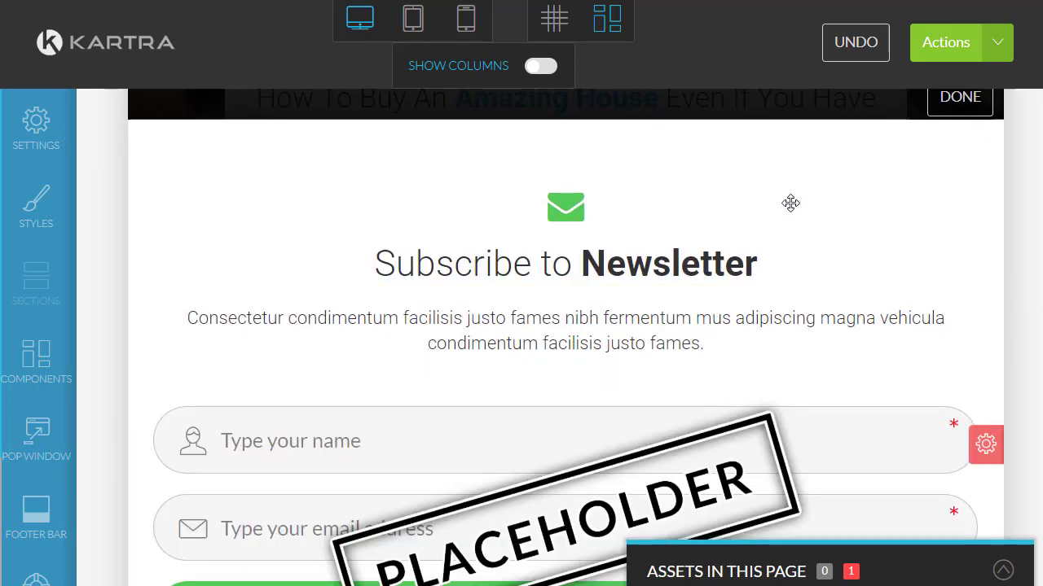
{"action": "scroll", "coordinate": [790, 204], "scroll_direction": "up", "scroll_amount": 2}
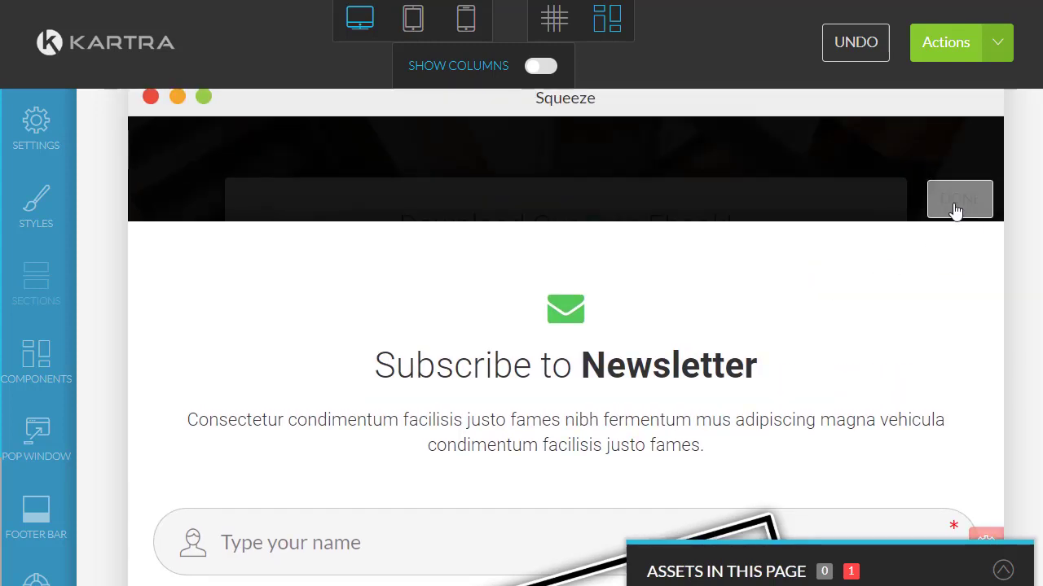
Finish the newsletter pop-up with DONE and build a preview via Actions > Preview
{"action": "left_click", "coordinate": [958, 204]}
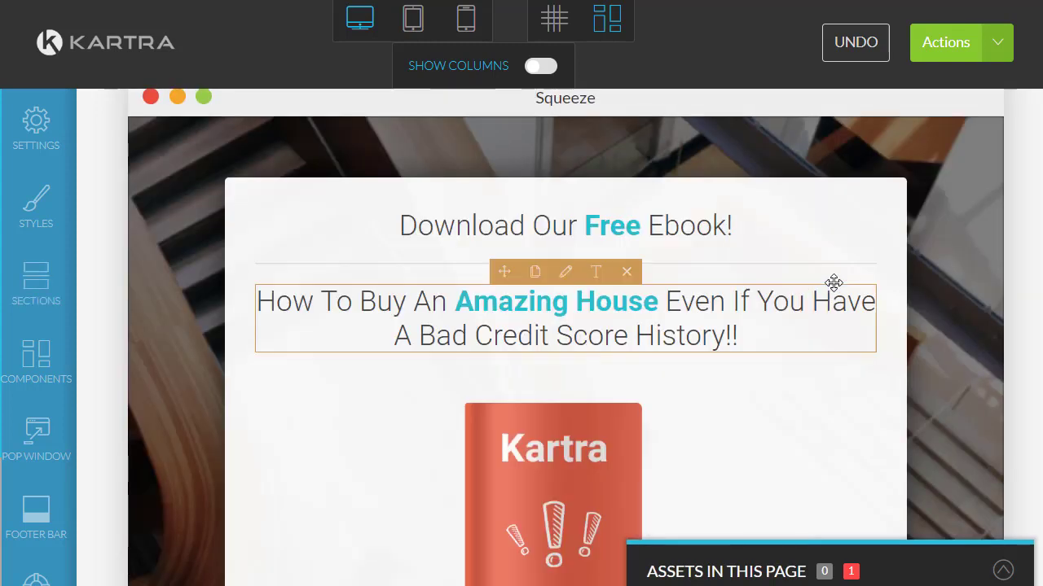
{"action": "left_click", "coordinate": [998, 47]}
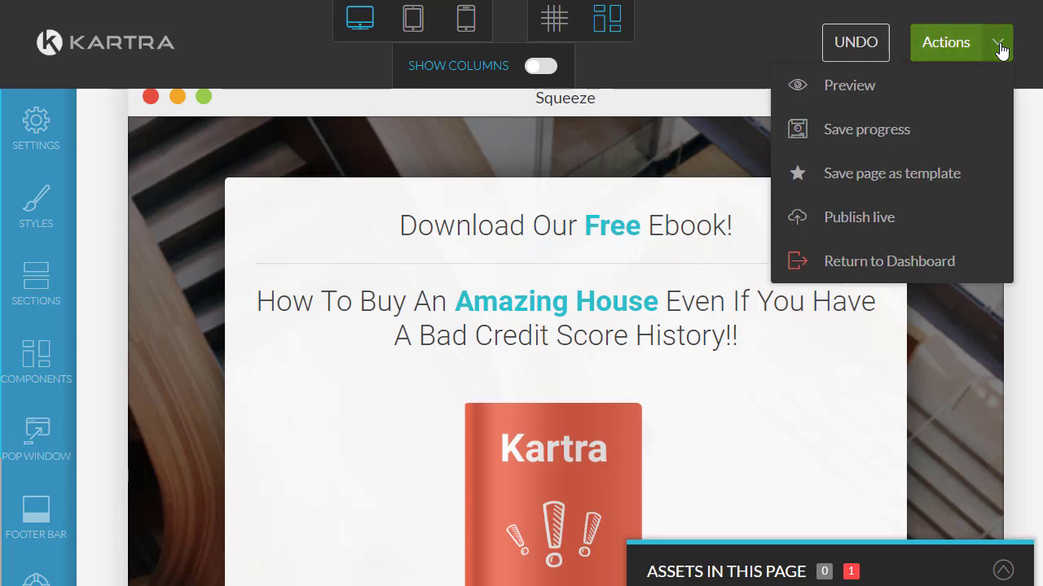
{"action": "left_click", "coordinate": [847, 85]}
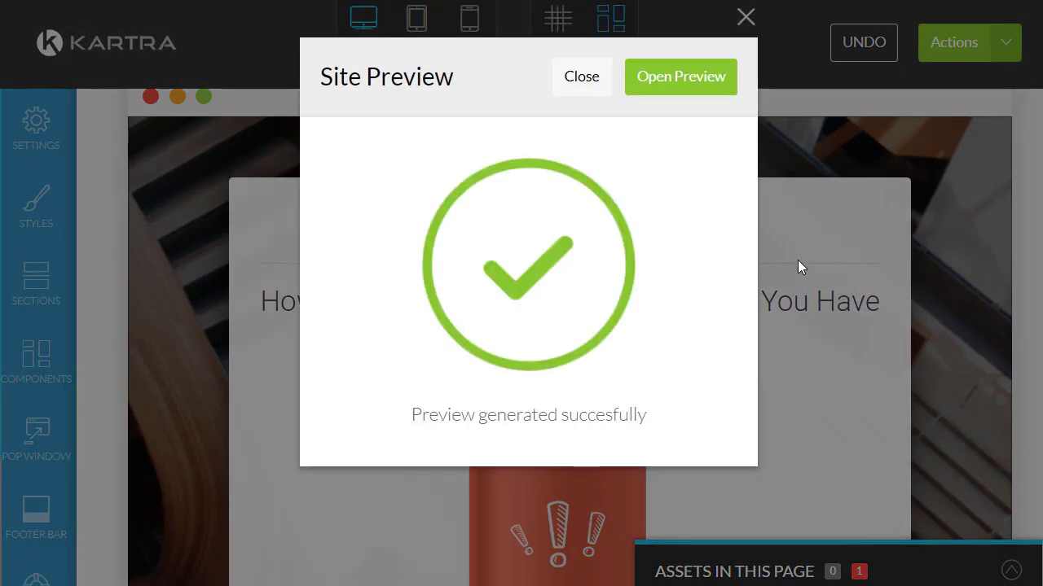
Open the preview, confirm DOWNLOAD THE EBOOK pops the newsletter sign-up, then close the pop-up
{"action": "left_click", "coordinate": [688, 82]}
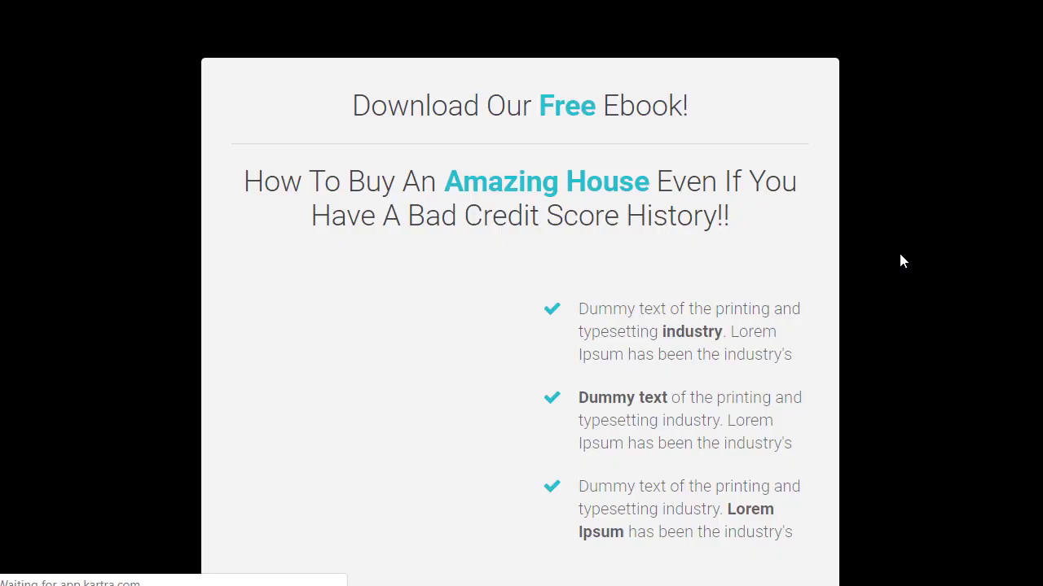
{"action": "scroll", "coordinate": [921, 198], "scroll_direction": "down", "scroll_amount": 3}
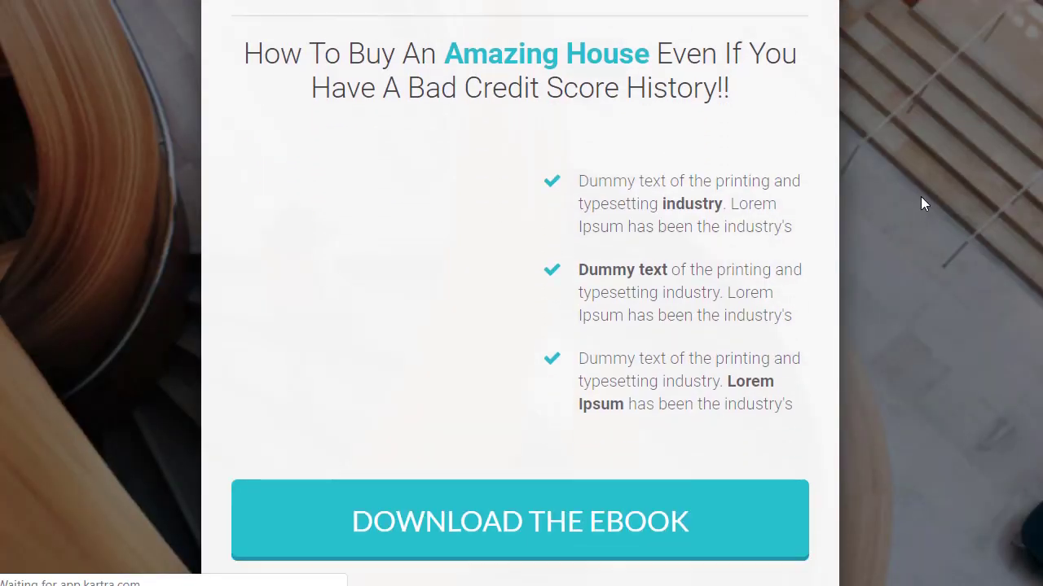
{"action": "scroll", "coordinate": [921, 192], "scroll_direction": "up", "scroll_amount": 3}
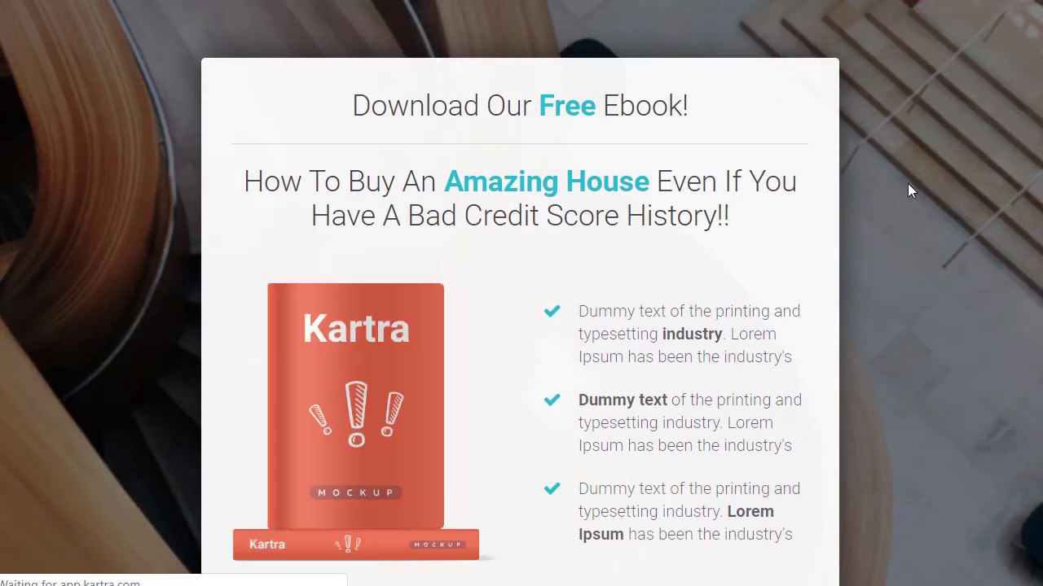
{"action": "scroll", "coordinate": [907, 186], "scroll_direction": "down", "scroll_amount": 3}
{"action": "left_click", "coordinate": [589, 455]}
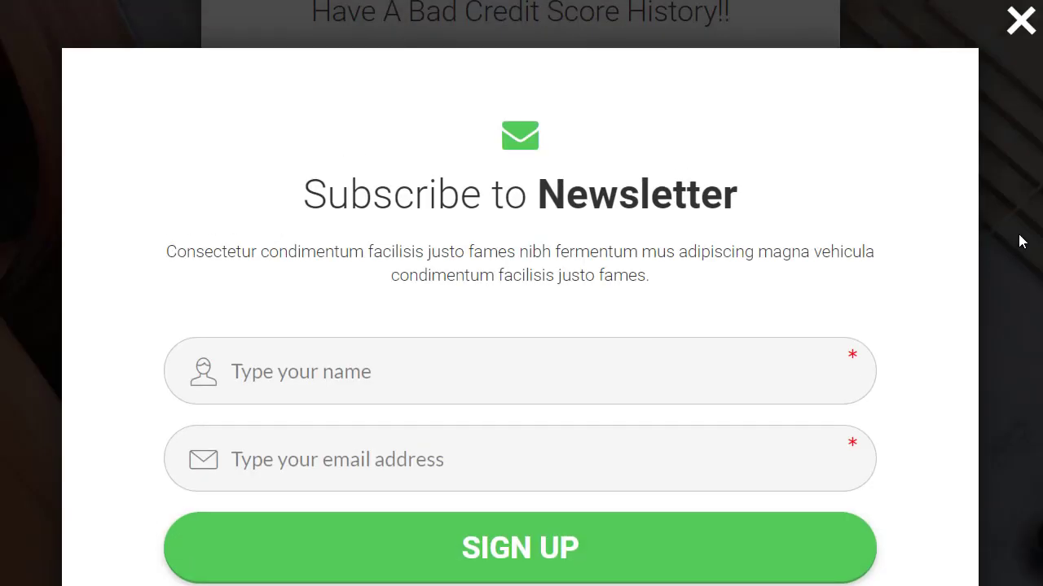
{"action": "left_click", "coordinate": [1019, 21]}
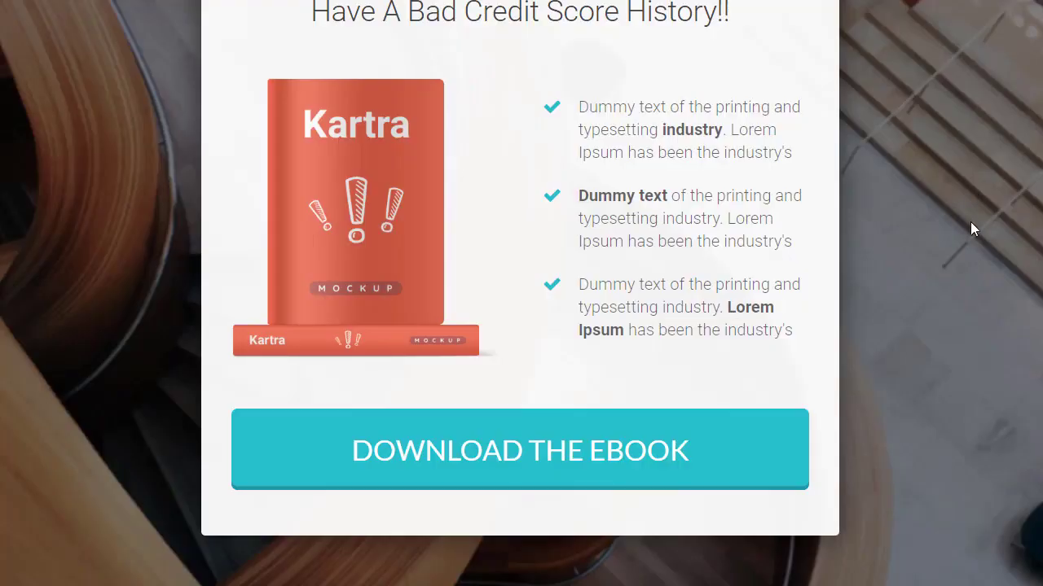
{"action": "scroll", "coordinate": [962, 240], "scroll_direction": "up", "scroll_amount": 3}
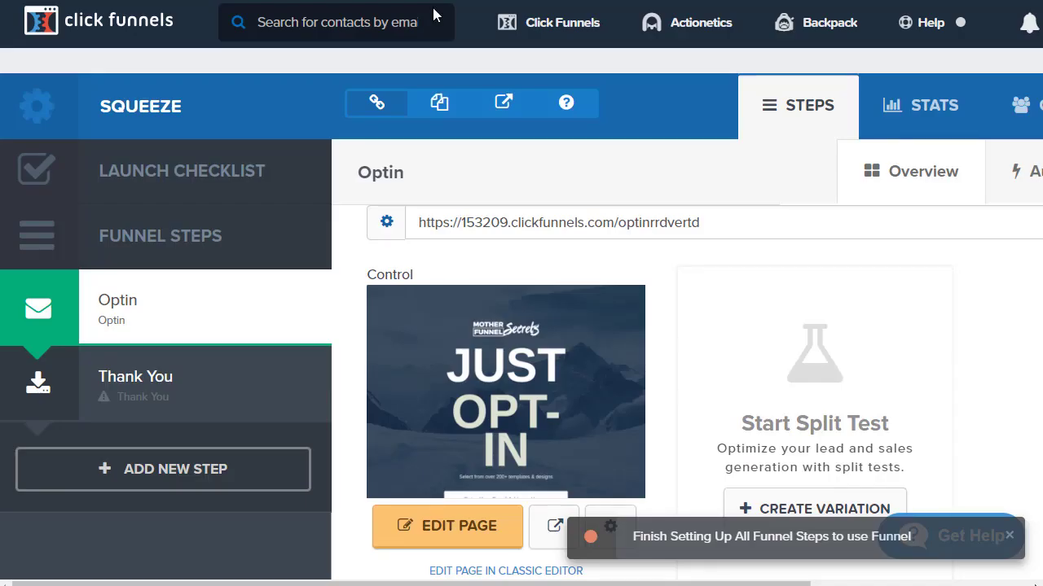
{"action": "scroll", "coordinate": [533, 193], "scroll_direction": "down", "scroll_amount": 1}
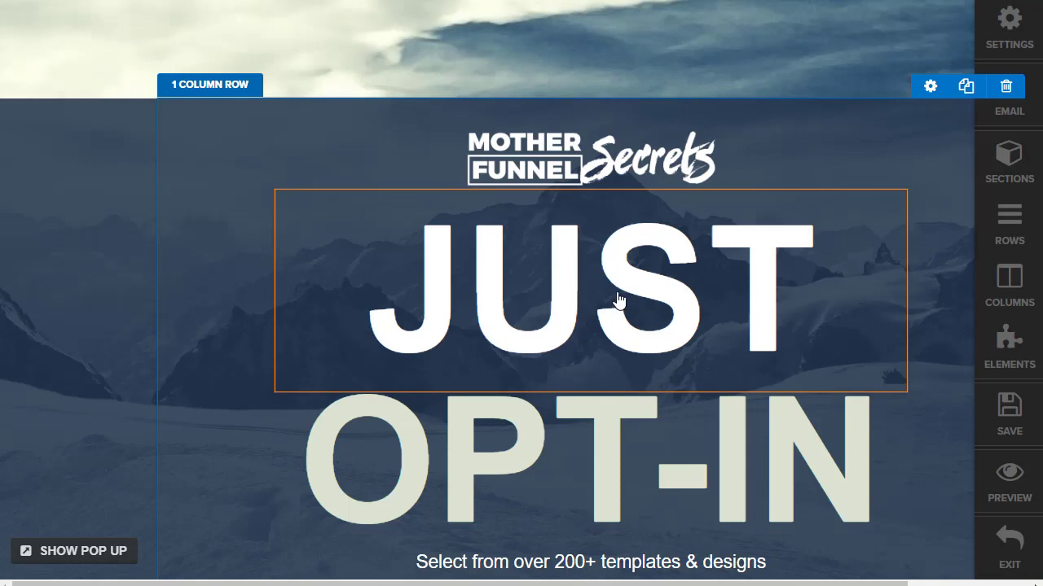
Change the JUST headline to EDIT, move it below OPT-IN, and bring up the element picker
{"action": "double_click", "coordinate": [619, 301]}
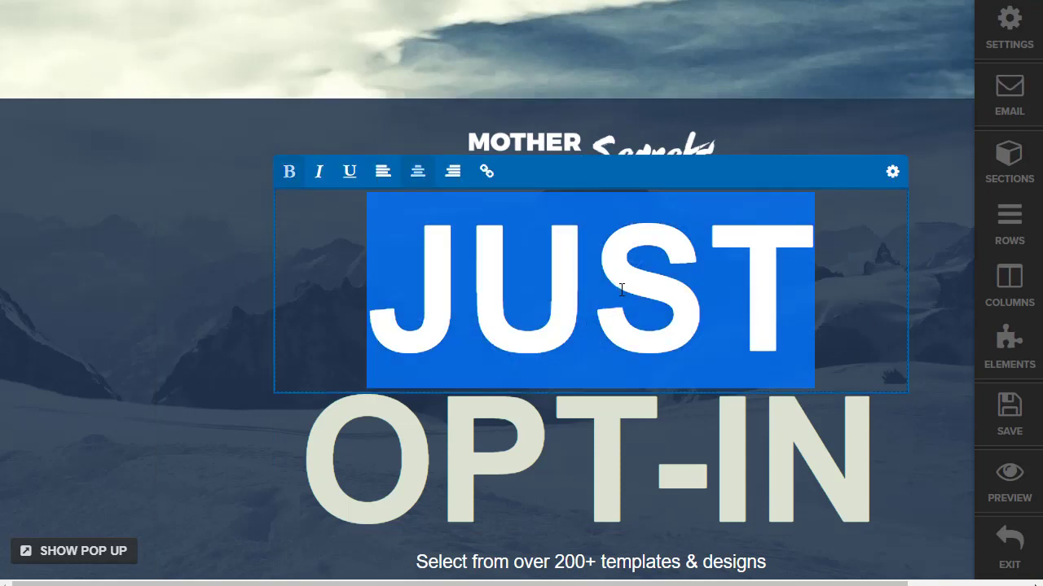
{"action": "type", "text": "EDIT"}
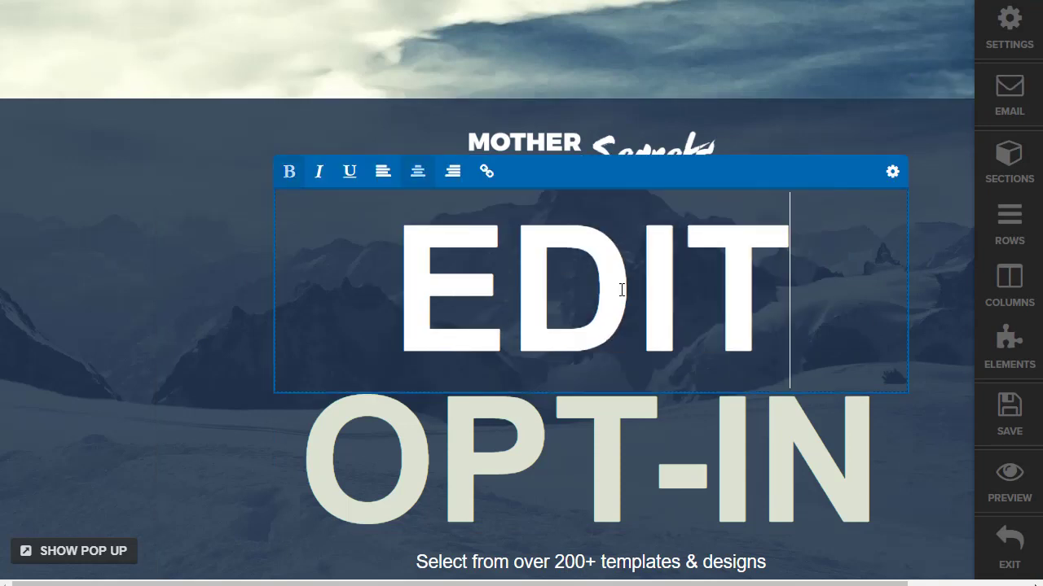
{"action": "left_click", "coordinate": [54, 359]}
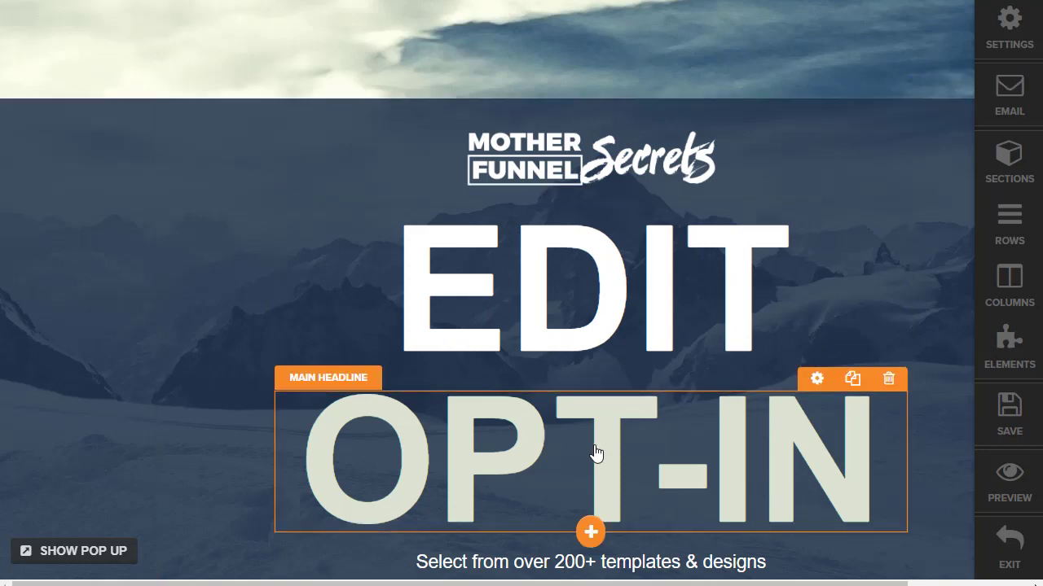
{"action": "left_click_drag", "start_coordinate": [592, 262], "coordinate": [617, 307]}
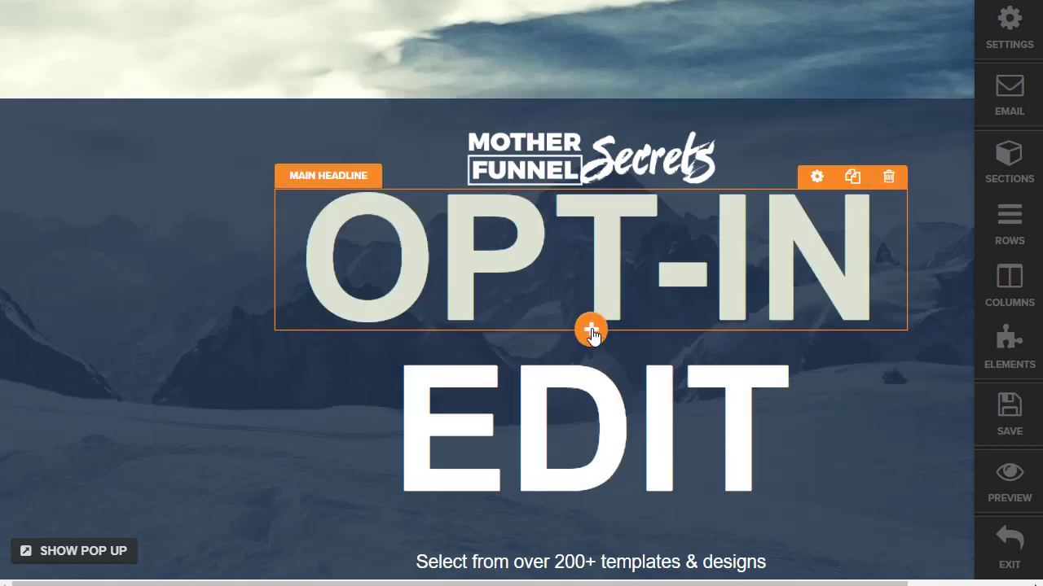
{"action": "left_click", "coordinate": [591, 333]}
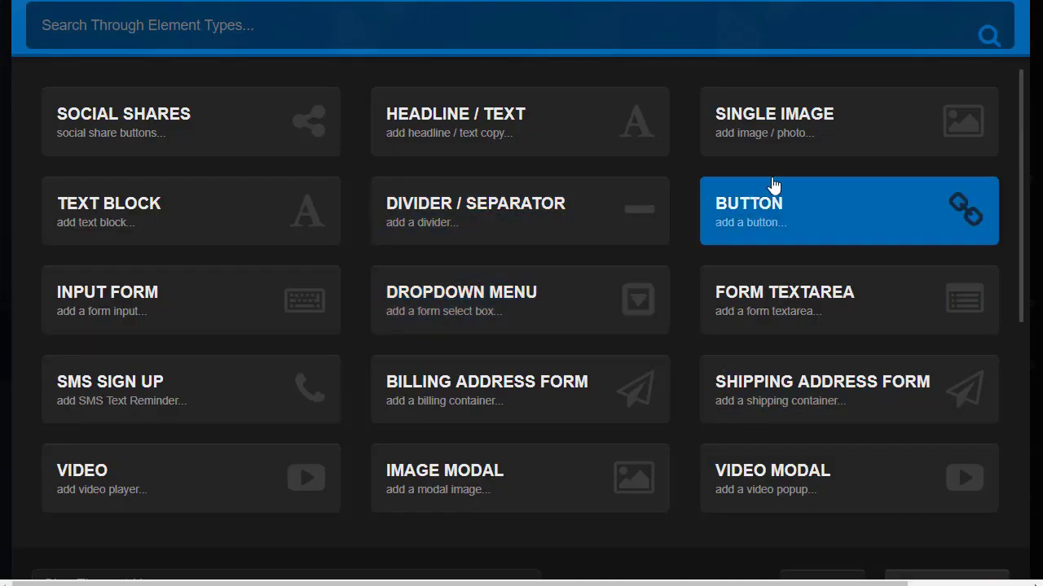
Dismiss the ClickFunnels element picker without adding anything, returning to the email field and GET STARTED TODAY button
{"action": "scroll", "coordinate": [928, 482], "scroll_direction": "down", "scroll_amount": 5}
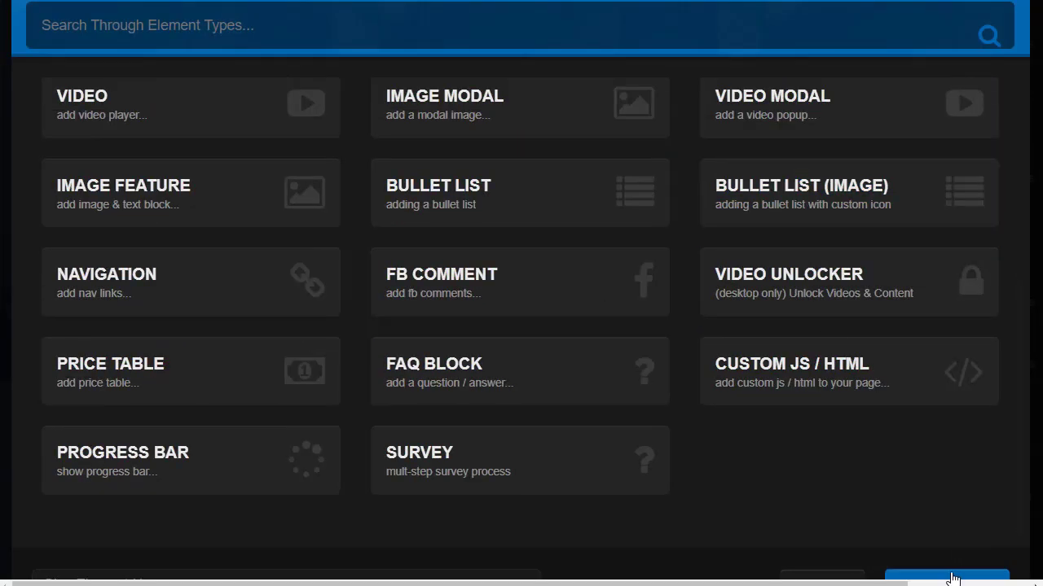
{"action": "left_click", "coordinate": [819, 576]}
{"action": "scroll", "coordinate": [716, 261], "scroll_direction": "down", "scroll_amount": 4}
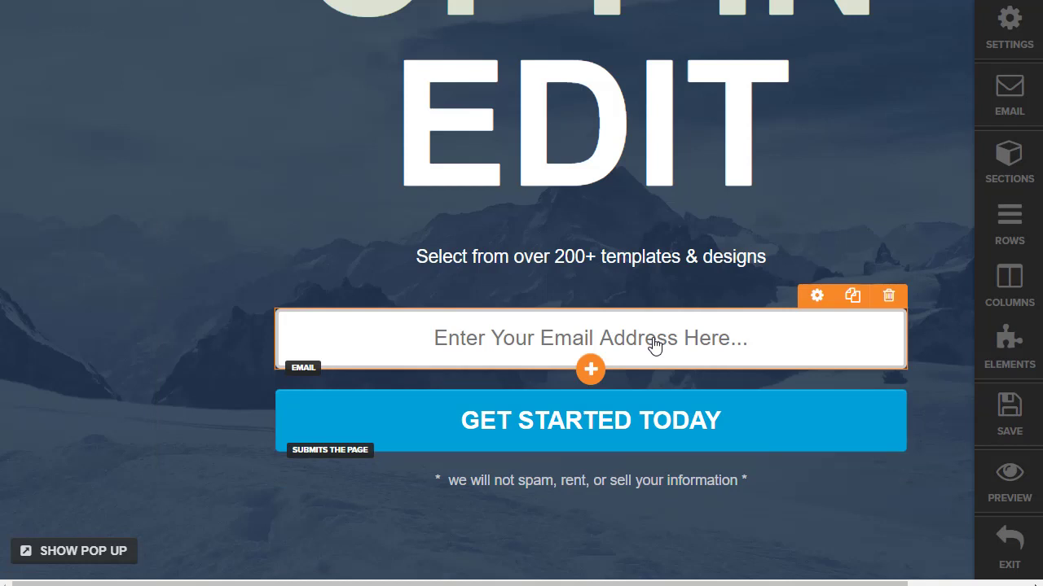
{"action": "left_click", "coordinate": [1010, 91]}
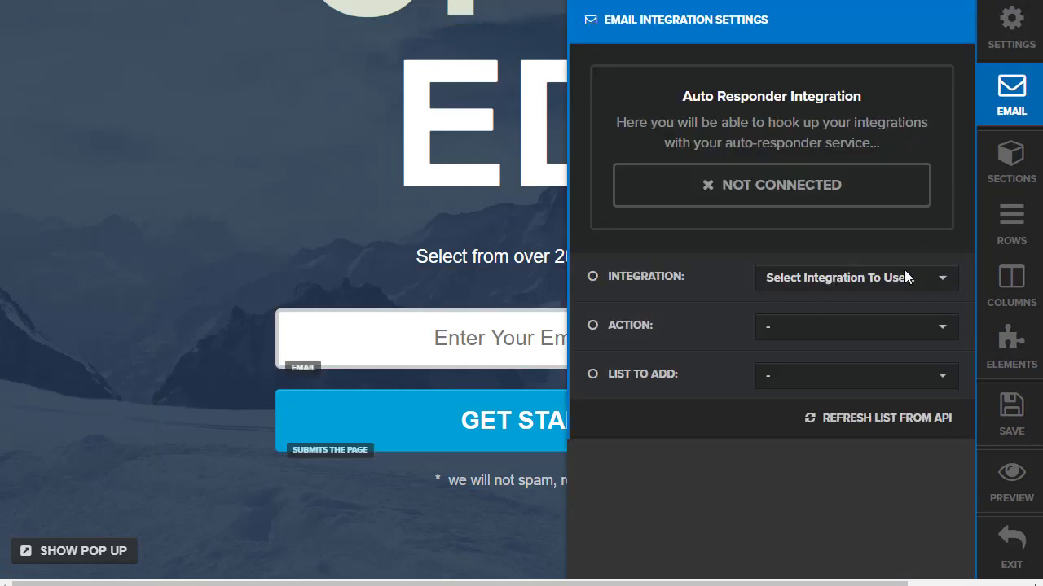
{"action": "left_click", "coordinate": [271, 213]}
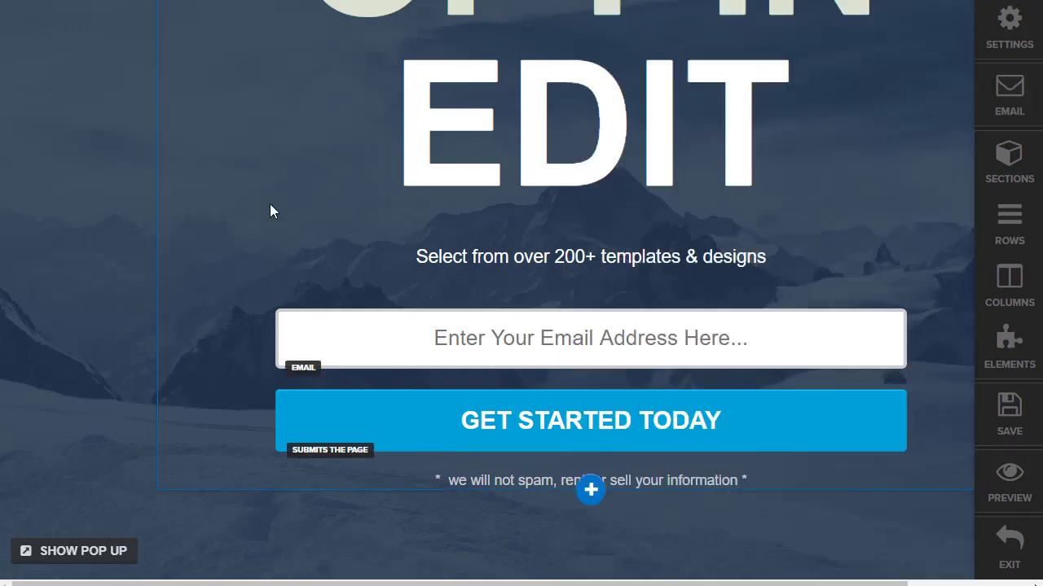
{"action": "scroll", "coordinate": [185, 186], "scroll_direction": "up", "scroll_amount": 4}
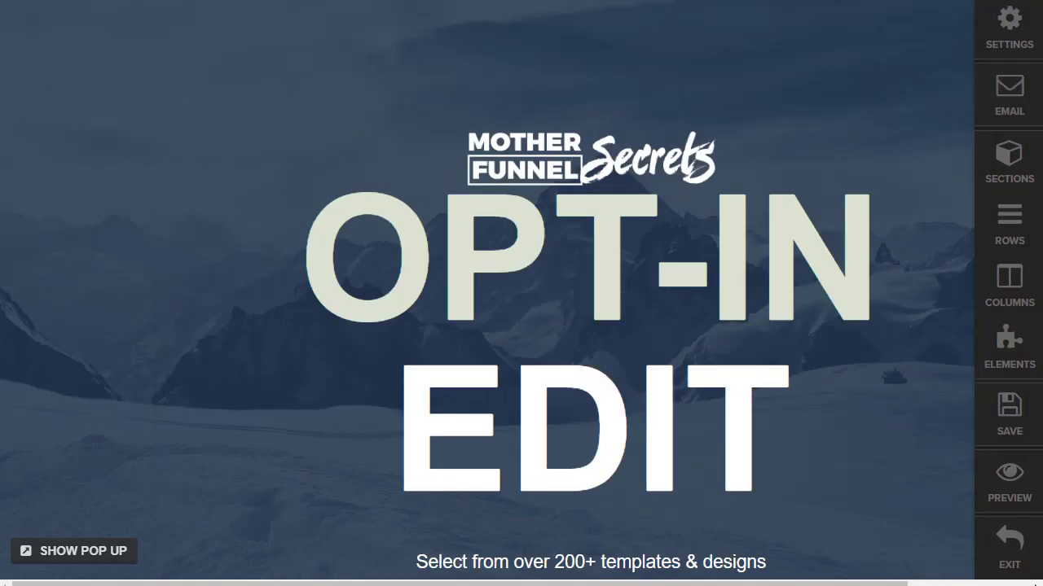